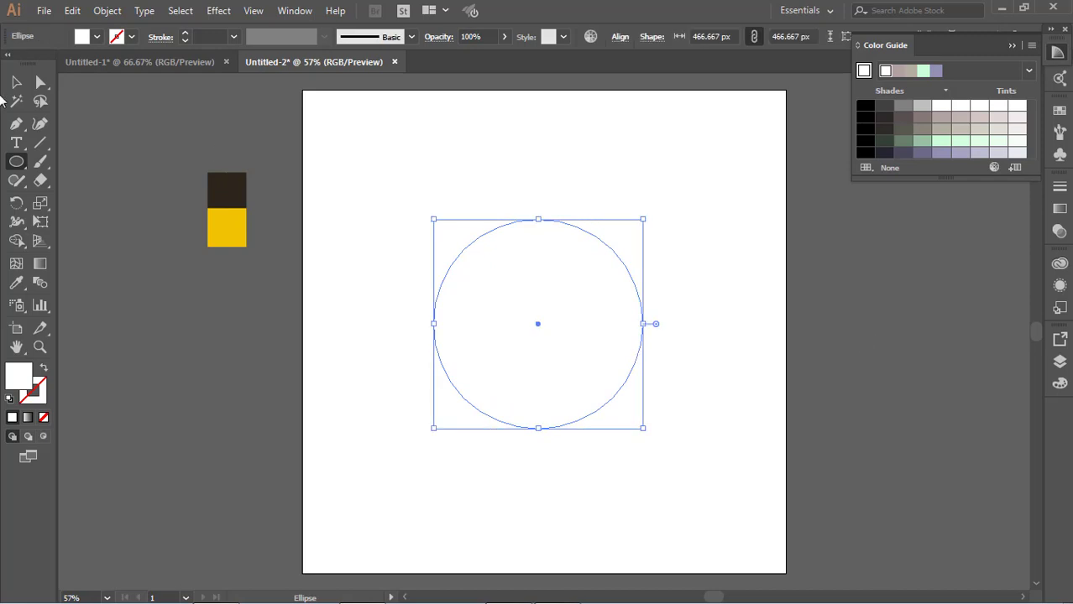
Place a vertical ruler guide through the circle's centre and pull its bottom anchor down to Y about 932 px.
{"action": "left_click", "coordinate": [16, 83]}
{"action": "left_click", "coordinate": [574, 445]}
{"action": "left_click", "coordinate": [568, 422]}
{"action": "left_click", "coordinate": [40, 82]}
{"action": "left_click", "coordinate": [538, 429]}
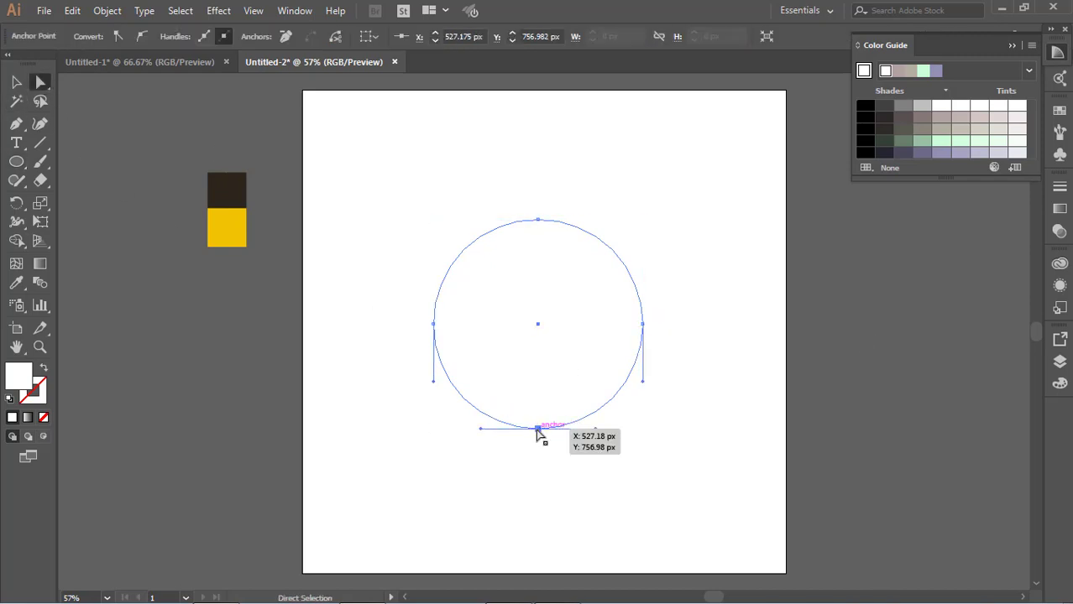
{"action": "key", "text": "ctrl+r"}
{"action": "left_click_drag", "start_coordinate": [64, 428], "coordinate": [581, 548]}
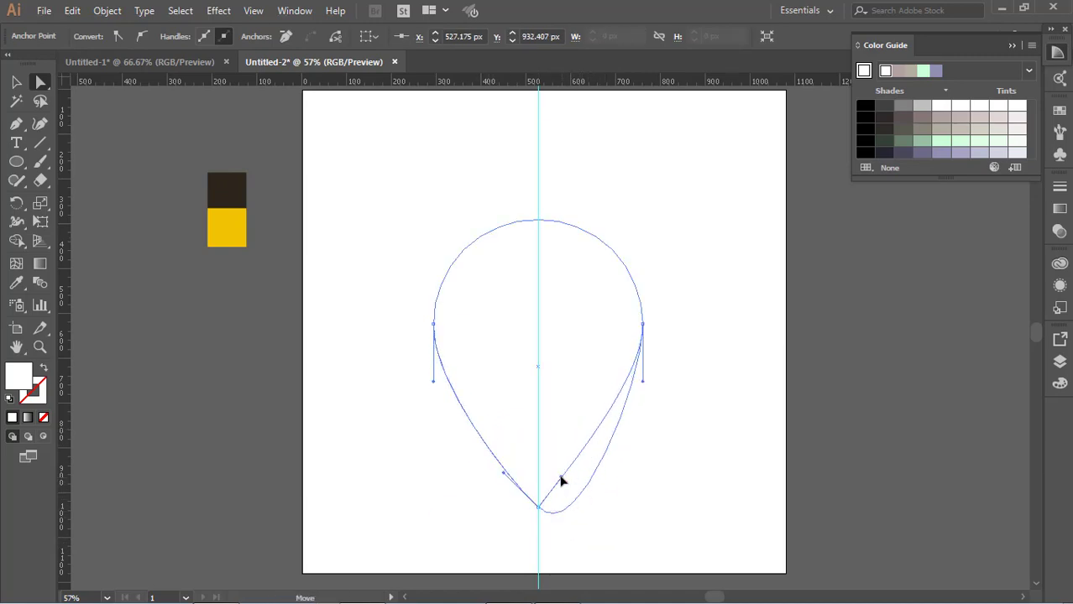
Adjust the bottom anchor's handles so the shape tapers to a sharp, symmetrical pin tip.
{"action": "left_click_drag", "start_coordinate": [560, 481], "coordinate": [563, 476]}
{"action": "left_click", "coordinate": [658, 489]}
{"action": "left_click", "coordinate": [564, 457]}
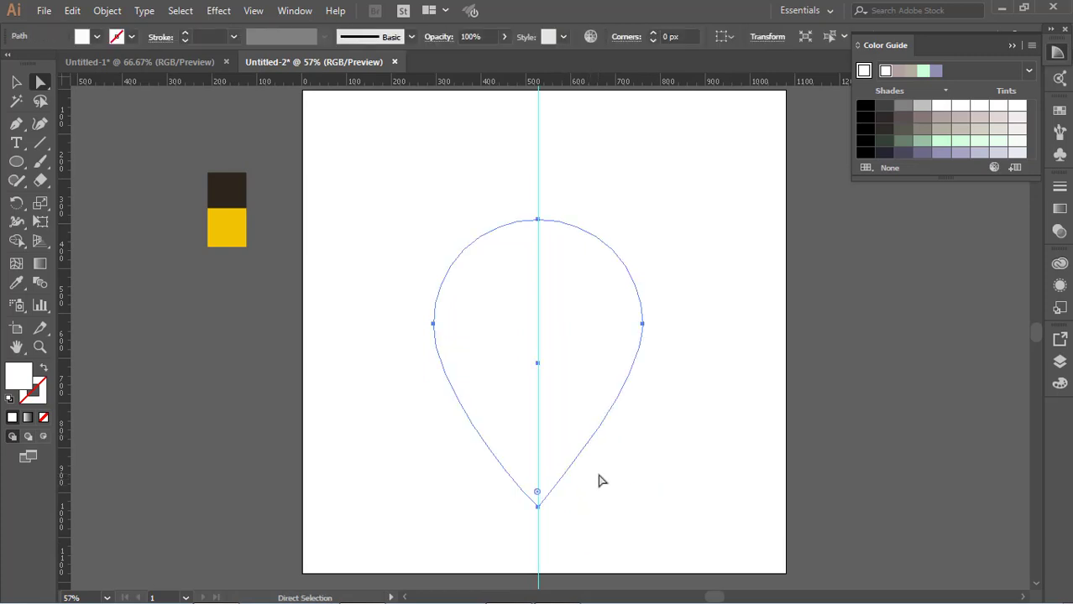
Fill the pin shape with the yellow sampled from the colour square and deselect it.
{"action": "left_click", "coordinate": [16, 284]}
{"action": "left_click", "coordinate": [226, 227]}
{"action": "key", "text": "v"}
{"action": "left_click", "coordinate": [210, 296]}
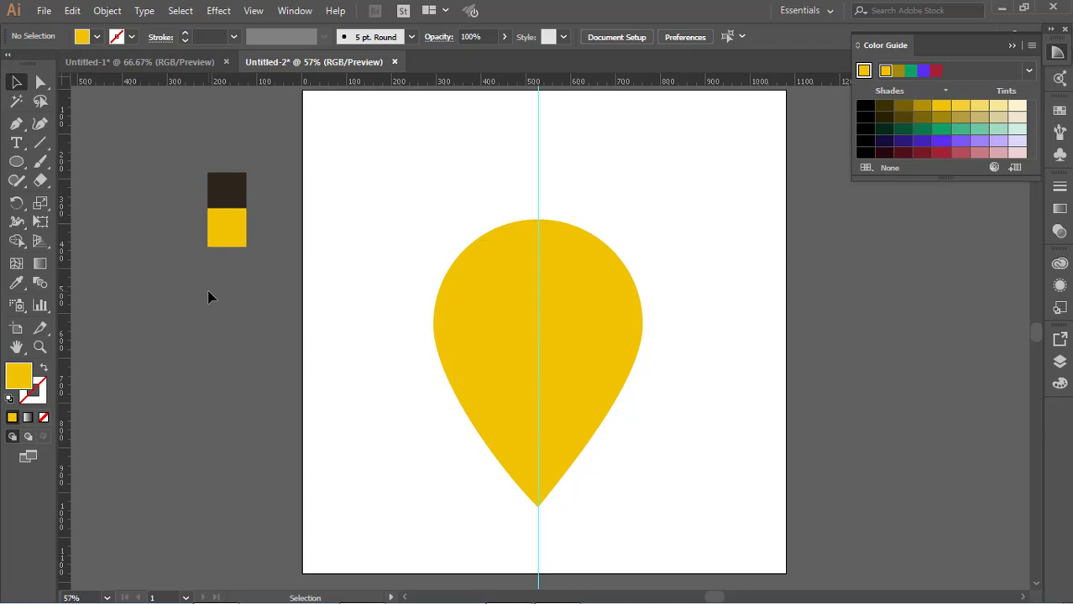
Draw a straight pen path from the pin's top anchor along the guide to its bottom tip.
{"action": "left_click", "coordinate": [538, 208]}
{"action": "left_click", "coordinate": [200, 233]}
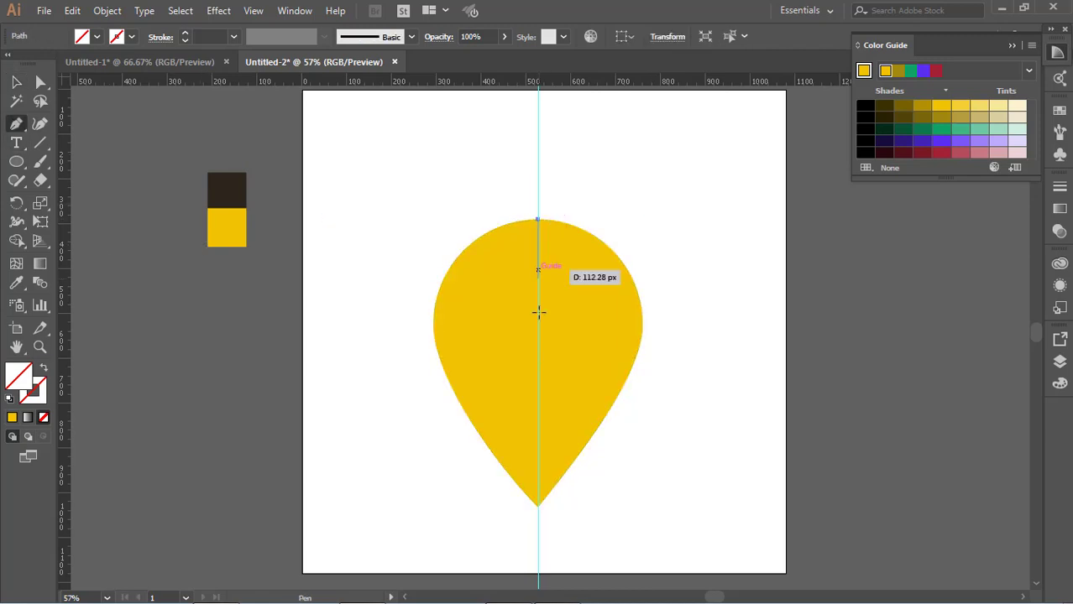
{"action": "left_click", "coordinate": [538, 505]}
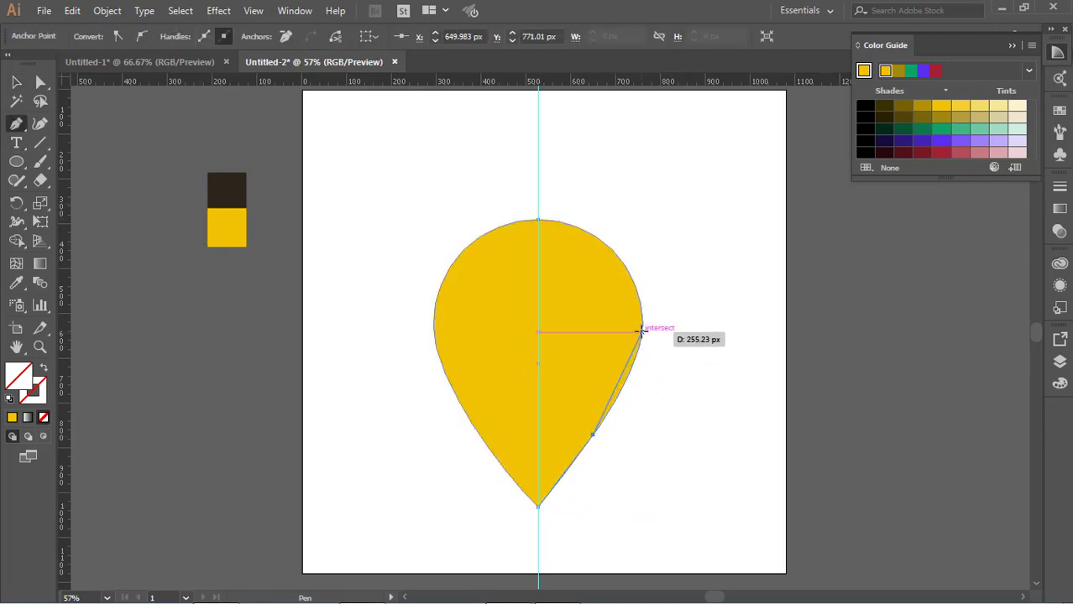
{"action": "key", "text": "ctrl+plus"}
{"action": "key", "text": "ctrl+plus"}
{"action": "key", "text": "ctrl+plus"}
{"action": "key", "text": "ctrl+plus"}
{"action": "scroll", "coordinate": [613, 292], "scroll_direction": "down", "scroll_amount": 5}
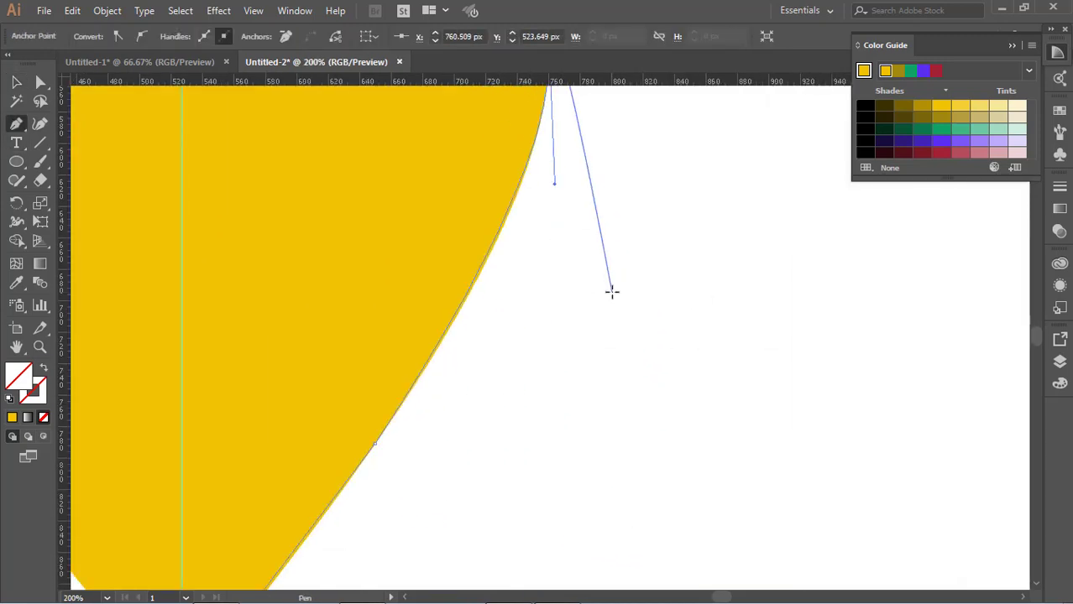
{"action": "key", "text": "ctrl+z"}
{"action": "scroll", "coordinate": [444, 346], "scroll_direction": "down", "scroll_amount": 5}
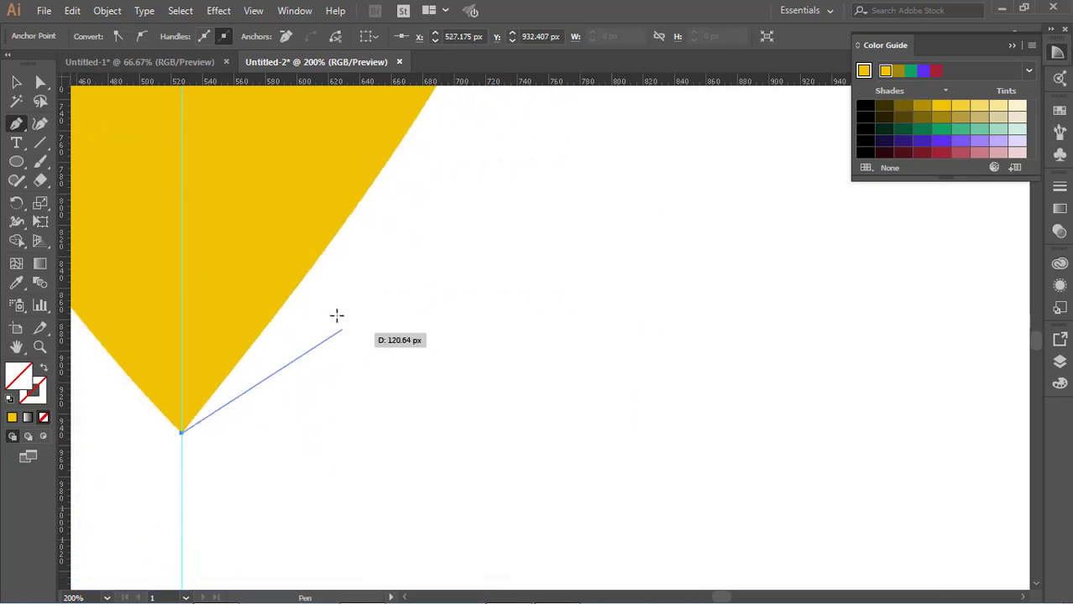
Trace the pin's lower right edge upward from the tip with pen anchors, ending in a corner anchor.
{"action": "left_click", "coordinate": [325, 250]}
{"action": "key", "text": "space"}
{"action": "left_click_drag", "start_coordinate": [445, 158], "coordinate": [399, 347]}
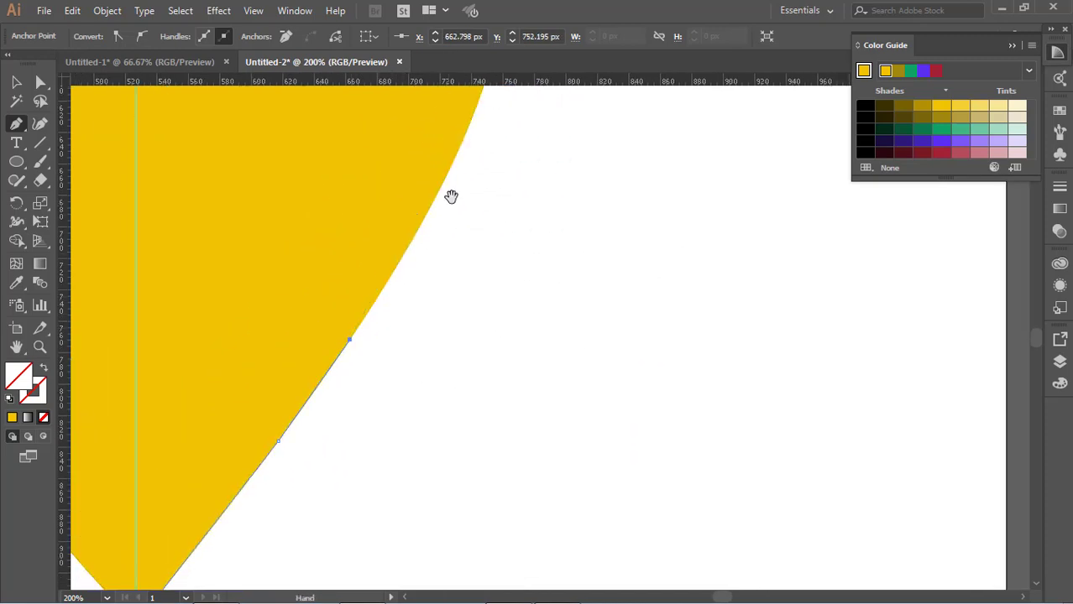
{"action": "left_click_drag", "start_coordinate": [451, 196], "coordinate": [436, 261]}
{"action": "scroll", "coordinate": [461, 237], "scroll_direction": "up", "scroll_amount": 5}
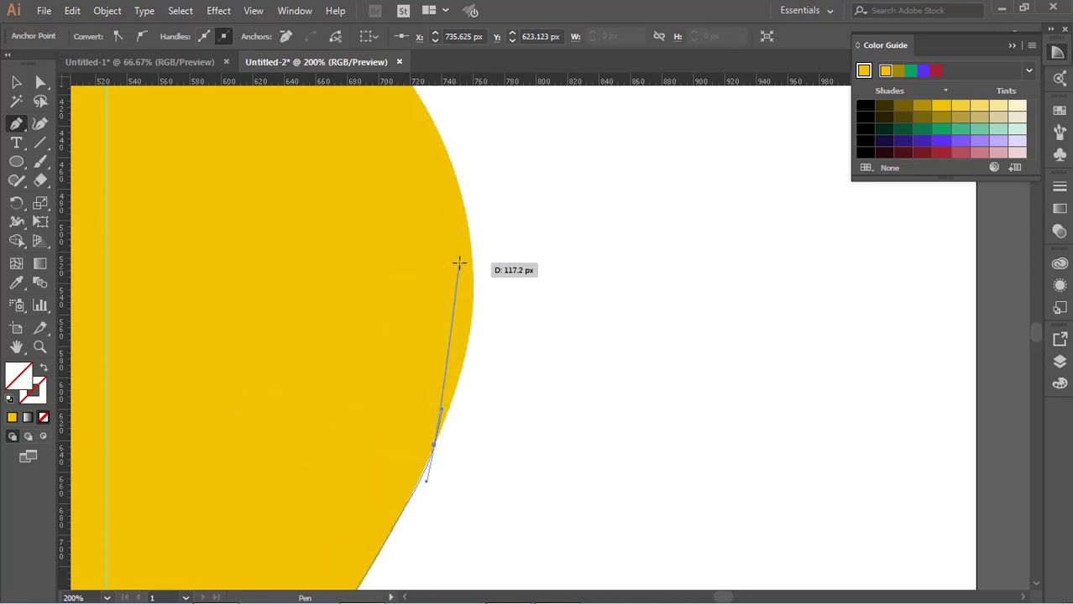
{"action": "left_click", "coordinate": [434, 445]}
{"action": "left_click_drag", "start_coordinate": [464, 209], "coordinate": [442, 107]}
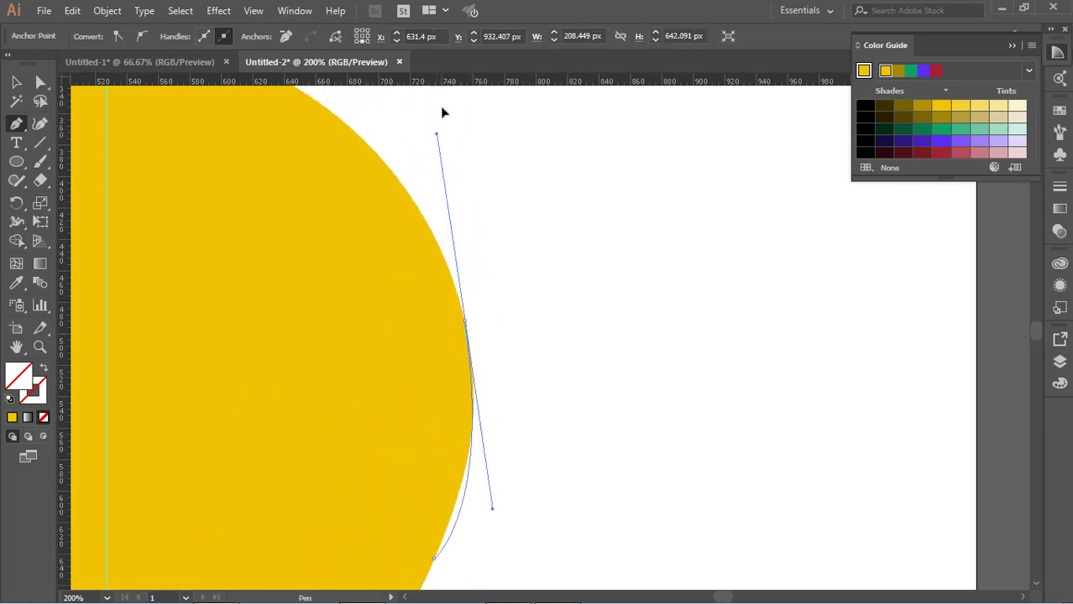
{"action": "left_click_drag", "start_coordinate": [446, 167], "coordinate": [439, 185]}
{"action": "scroll", "coordinate": [441, 183], "scroll_direction": "down", "scroll_amount": 3}
{"action": "key", "text": "ctrl+z"}
{"action": "left_click_drag", "start_coordinate": [473, 294], "coordinate": [466, 234]}
{"action": "scroll", "coordinate": [377, 181], "scroll_direction": "up", "scroll_amount": 7}
{"action": "left_click_drag", "start_coordinate": [106, 168], "coordinate": [292, 139]}
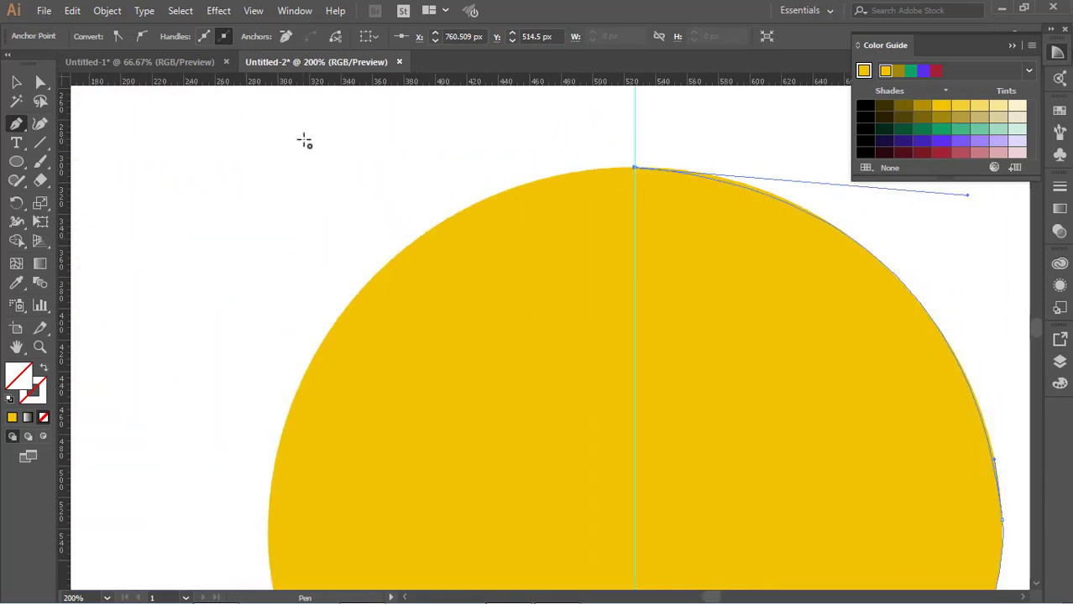
{"action": "key", "text": "ctrl+z"}
{"action": "key", "text": "ctrl+z"}
Continue the pen path with a curved anchor at the pin's widest point on the right edge.
{"action": "scroll", "coordinate": [991, 421], "scroll_direction": "down", "scroll_amount": 9}
{"action": "left_click_drag", "start_coordinate": [852, 365], "coordinate": [634, 404]}
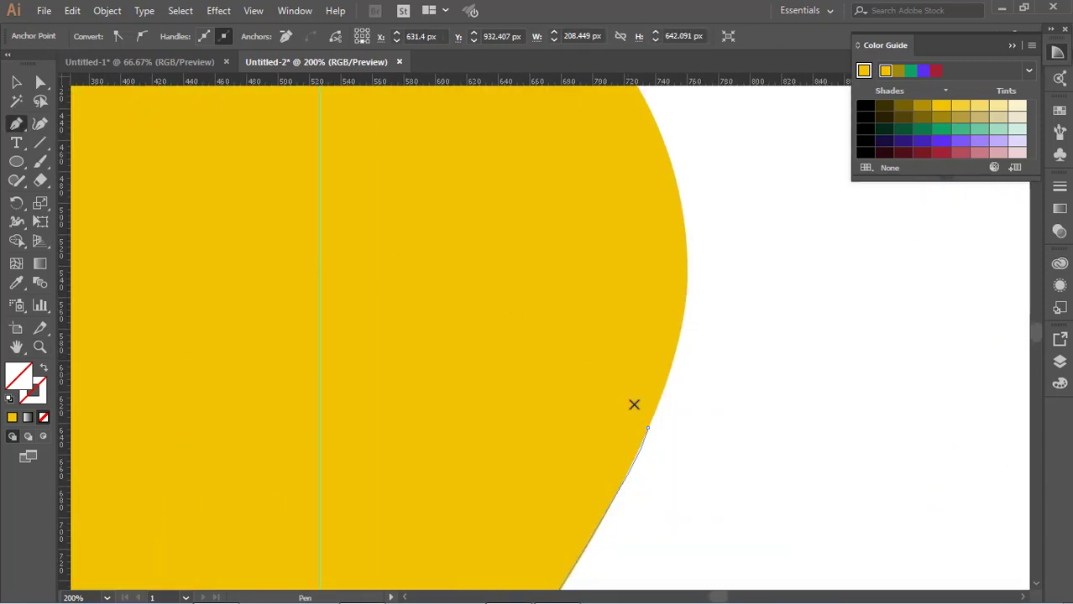
{"action": "left_click", "coordinate": [648, 428]}
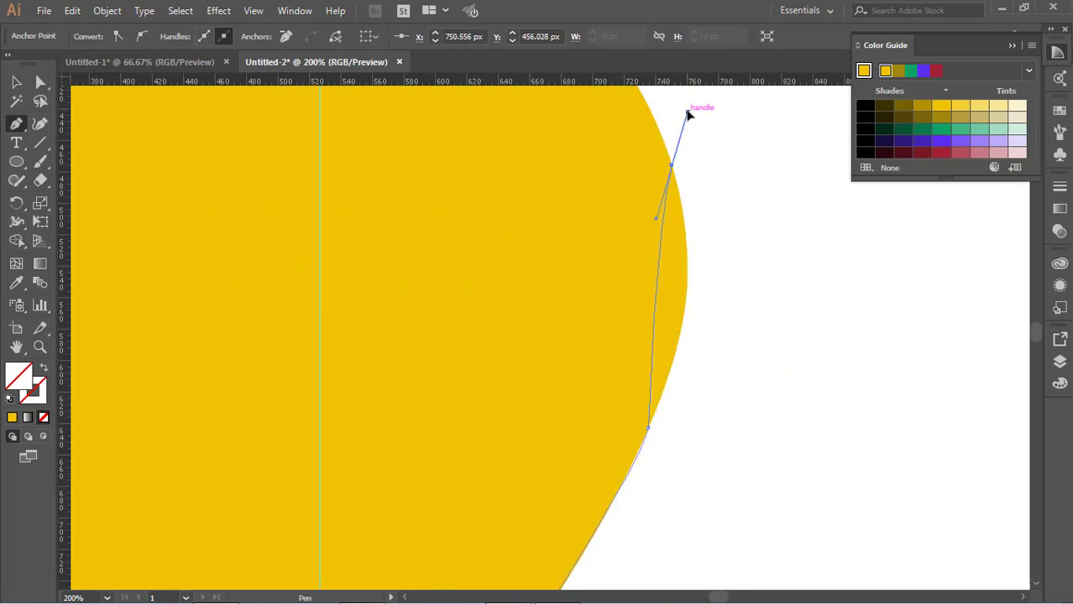
{"action": "left_click_drag", "start_coordinate": [686, 114], "coordinate": [670, 146]}
Extend the path around the upper right arc toward the pin's top and adjust its handles to follow the outline.
{"action": "scroll", "coordinate": [663, 159], "scroll_direction": "up", "scroll_amount": 8}
{"action": "left_click_drag", "start_coordinate": [391, 137], "coordinate": [309, 433]}
{"action": "scroll", "coordinate": [286, 252], "scroll_direction": "up", "scroll_amount": 10}
{"action": "scroll", "coordinate": [378, 395], "scroll_direction": "down", "scroll_amount": 8}
{"action": "key", "text": "space"}
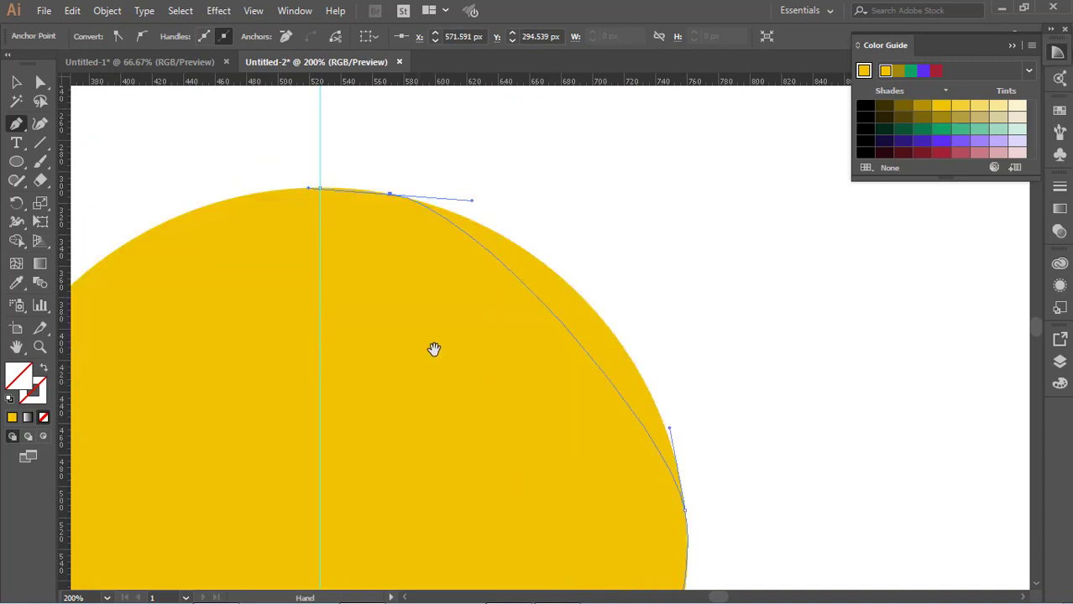
{"action": "left_click_drag", "start_coordinate": [311, 188], "coordinate": [284, 190]}
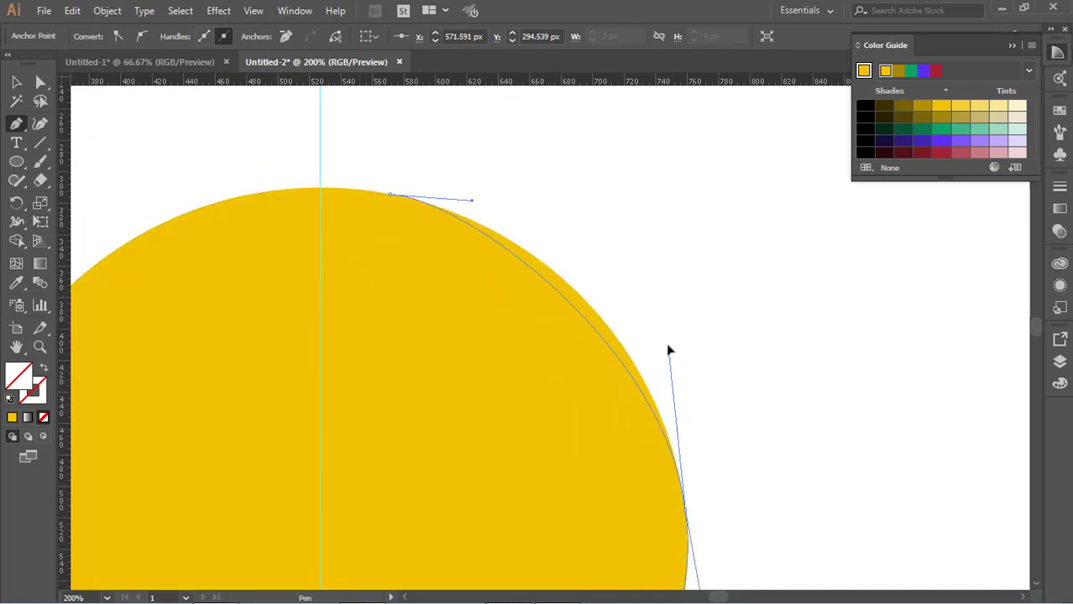
{"action": "scroll", "coordinate": [587, 302], "scroll_direction": "up", "scroll_amount": 2}
{"action": "key", "text": "alt"}
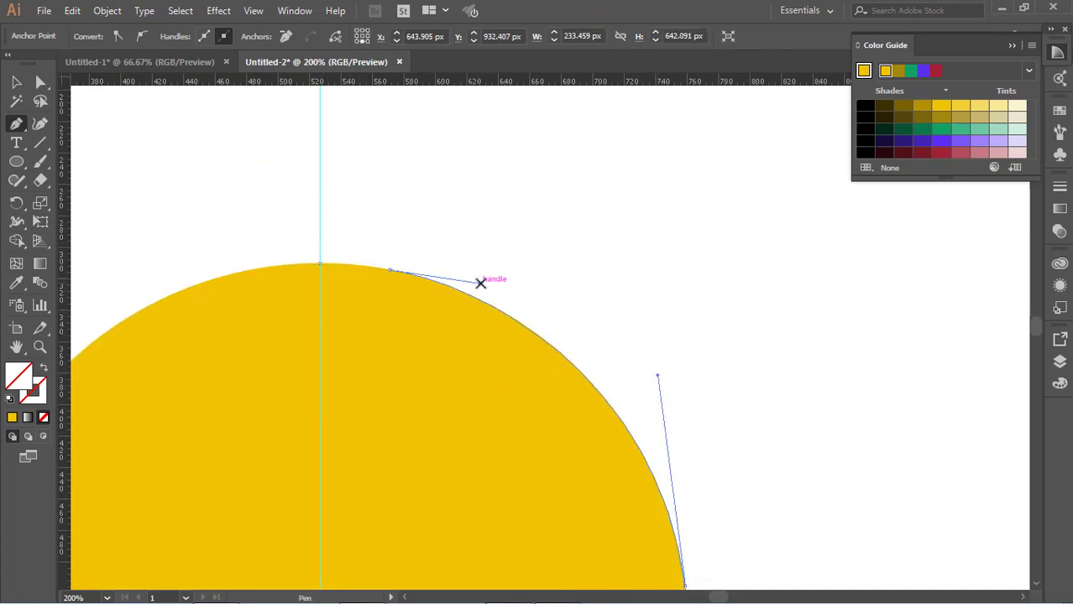
Close the traced right-half path at the pin's top anchor and deselect it.
{"action": "right_click", "coordinate": [16, 125]}
{"action": "left_click", "coordinate": [70, 124]}
{"action": "left_click", "coordinate": [389, 270]}
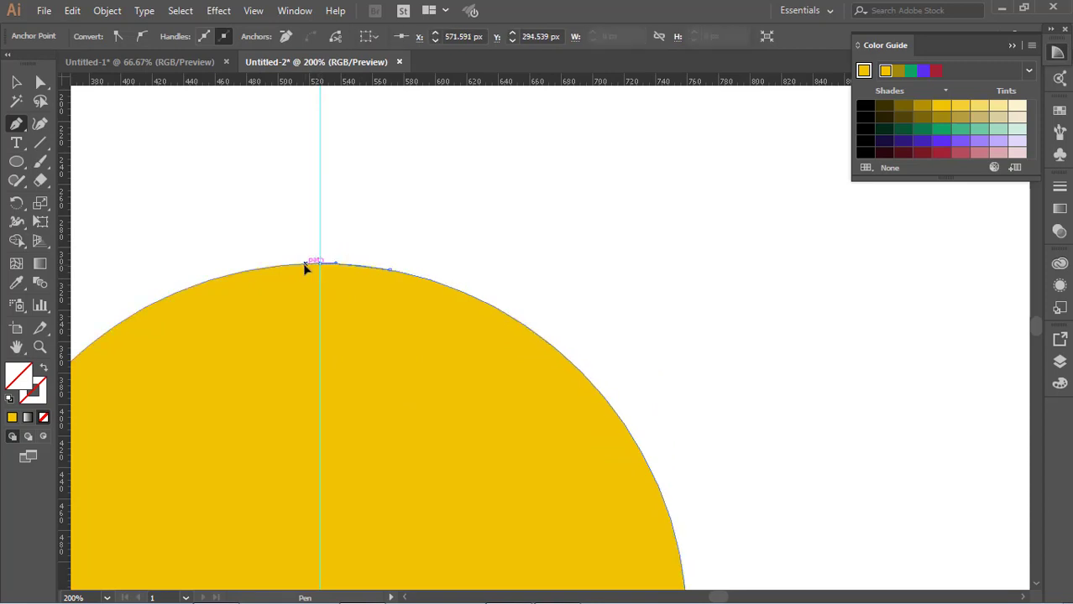
{"action": "left_click", "coordinate": [305, 266]}
{"action": "key", "text": "ctrl+0"}
{"action": "key", "text": "v"}
{"action": "key", "text": "ctrl+shift+a"}
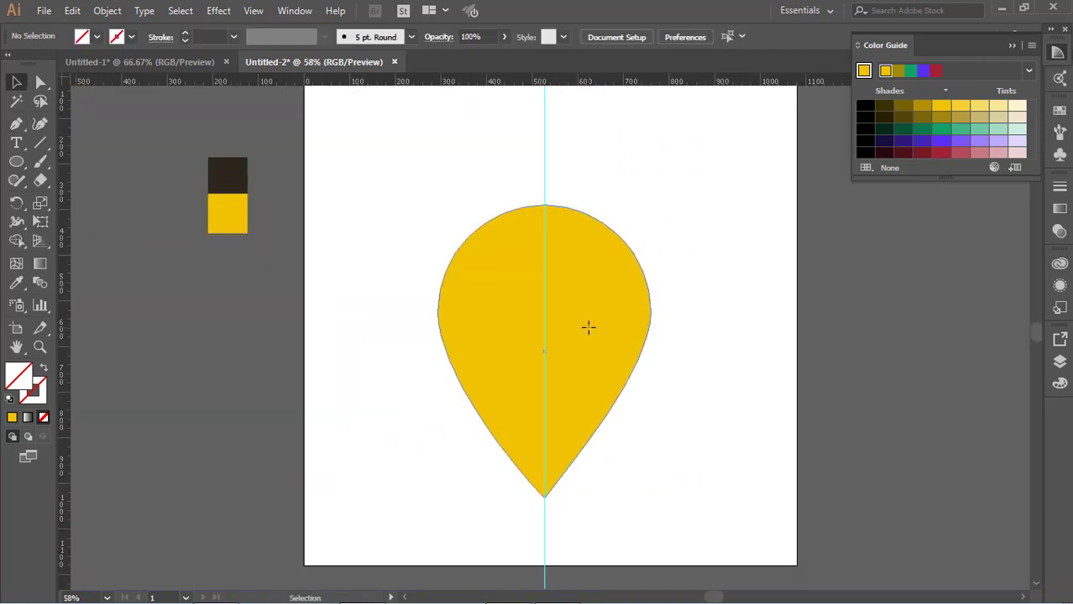
Fill the traced right half of the pin with the dark brown sampled from the colour square.
{"action": "left_click", "coordinate": [642, 270]}
{"action": "left_click", "coordinate": [17, 288]}
{"action": "left_click", "coordinate": [228, 174]}
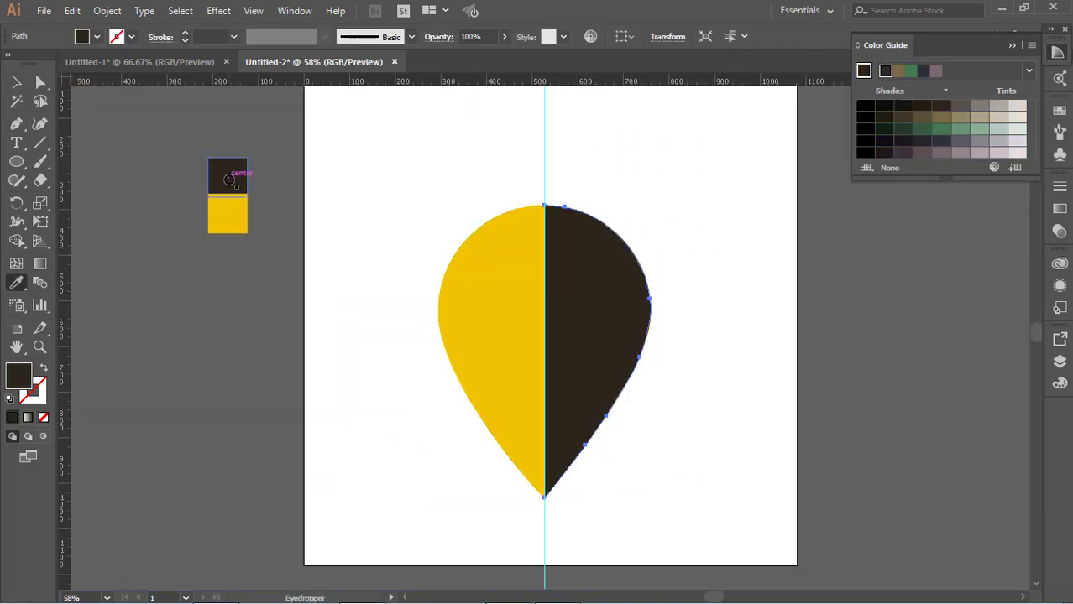
{"action": "key", "text": "v"}
Move the vertical guide to the left of the pin's centre line.
{"action": "left_click", "coordinate": [575, 516]}
{"action": "scroll", "coordinate": [575, 516], "scroll_direction": "down", "scroll_amount": 1}
{"action": "left_click_drag", "start_coordinate": [545, 514], "coordinate": [524, 514]}
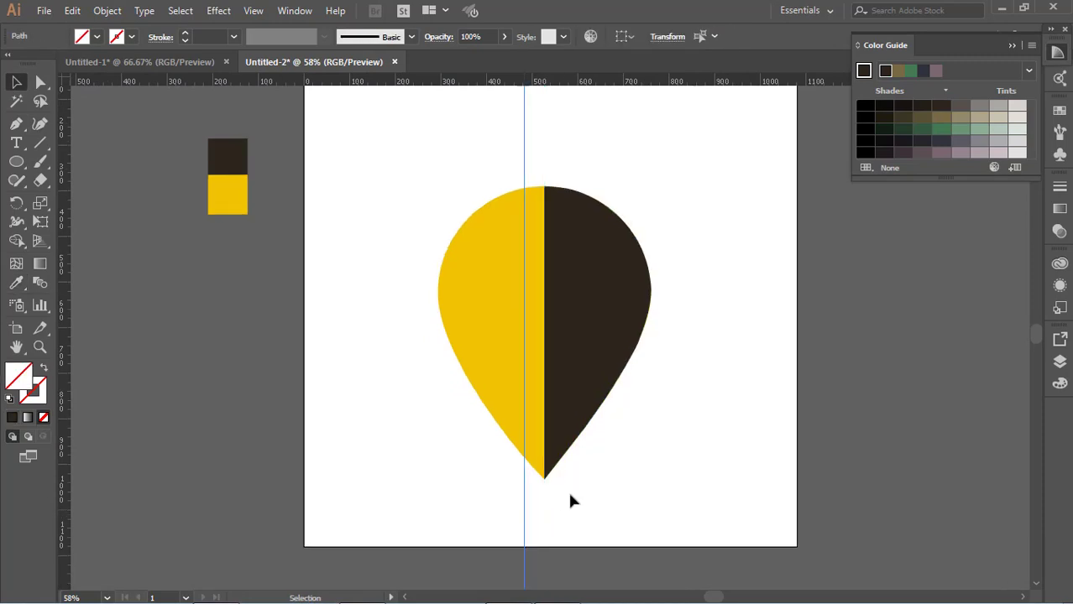
Recolour the pin's left half dark brown and its right half yellow by sampling the colour squares.
{"action": "left_click", "coordinate": [493, 326]}
{"action": "key", "text": "i"}
{"action": "left_click", "coordinate": [226, 158]}
{"action": "key", "text": "v"}
{"action": "left_click", "coordinate": [579, 294]}
{"action": "key", "text": "i"}
{"action": "left_click", "coordinate": [226, 198]}
{"action": "key", "text": "v"}
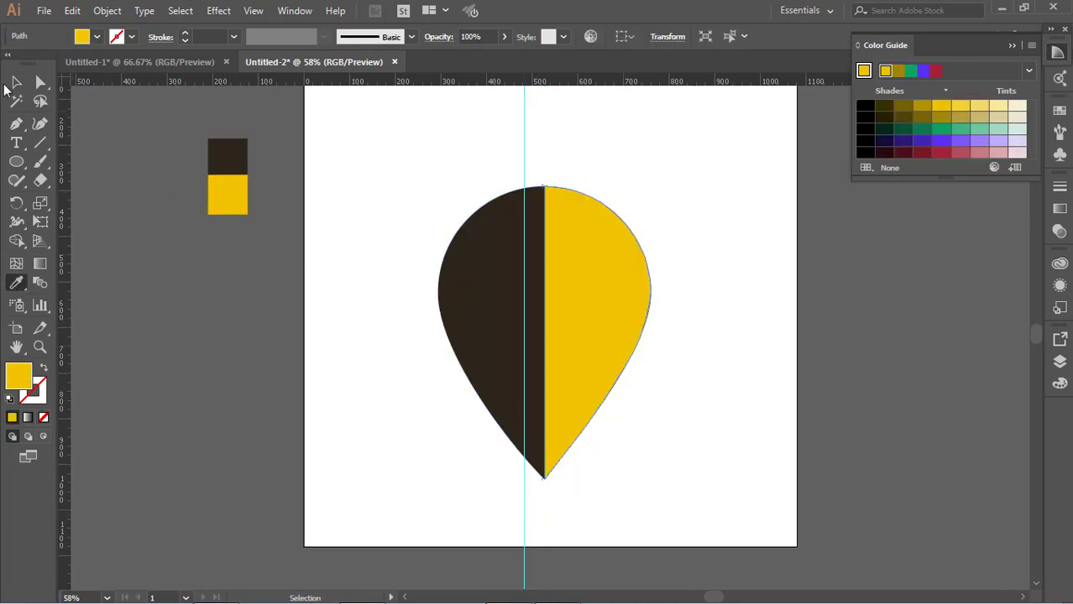
{"action": "left_click", "coordinate": [15, 83]}
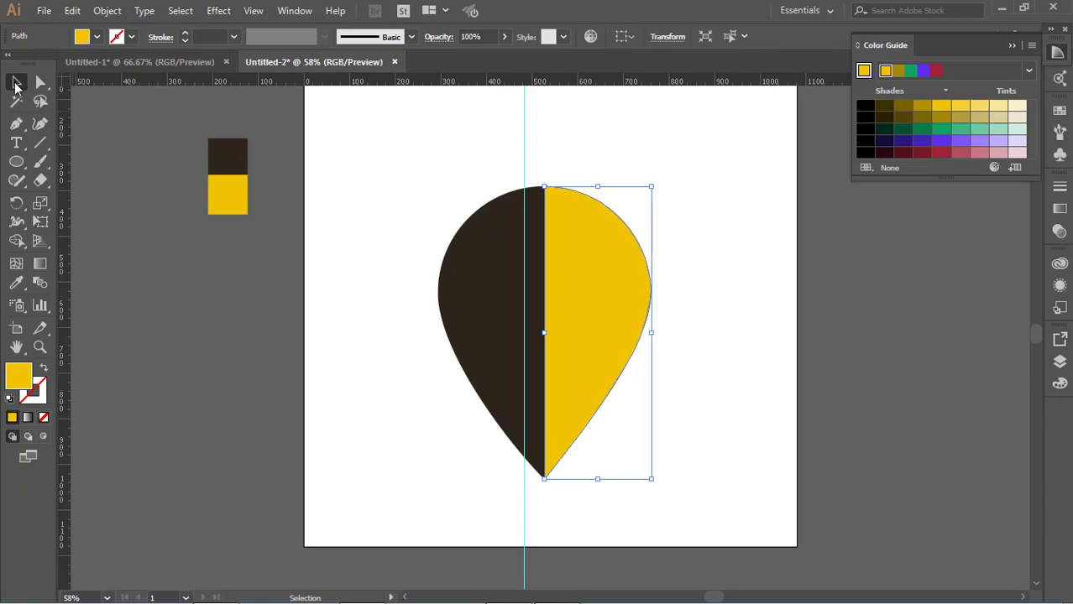
{"action": "left_click", "coordinate": [931, 398]}
Apply a CMYK Yellow stroke to the pin's right half and deselect it.
{"action": "scroll", "coordinate": [671, 327], "scroll_direction": "down", "scroll_amount": 6}
{"action": "left_click", "coordinate": [587, 276]}
{"action": "scroll", "coordinate": [519, 245], "scroll_direction": "up", "scroll_amount": 5}
{"action": "left_click", "coordinate": [131, 37]}
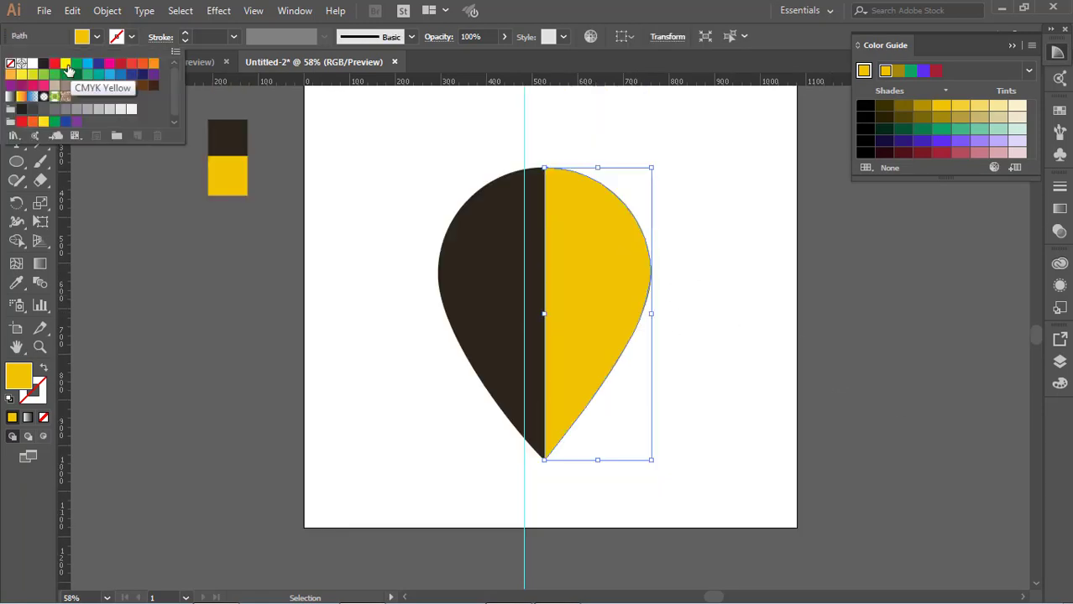
{"action": "left_click", "coordinate": [65, 64]}
{"action": "left_click", "coordinate": [264, 354]}
{"action": "left_click", "coordinate": [264, 360]}
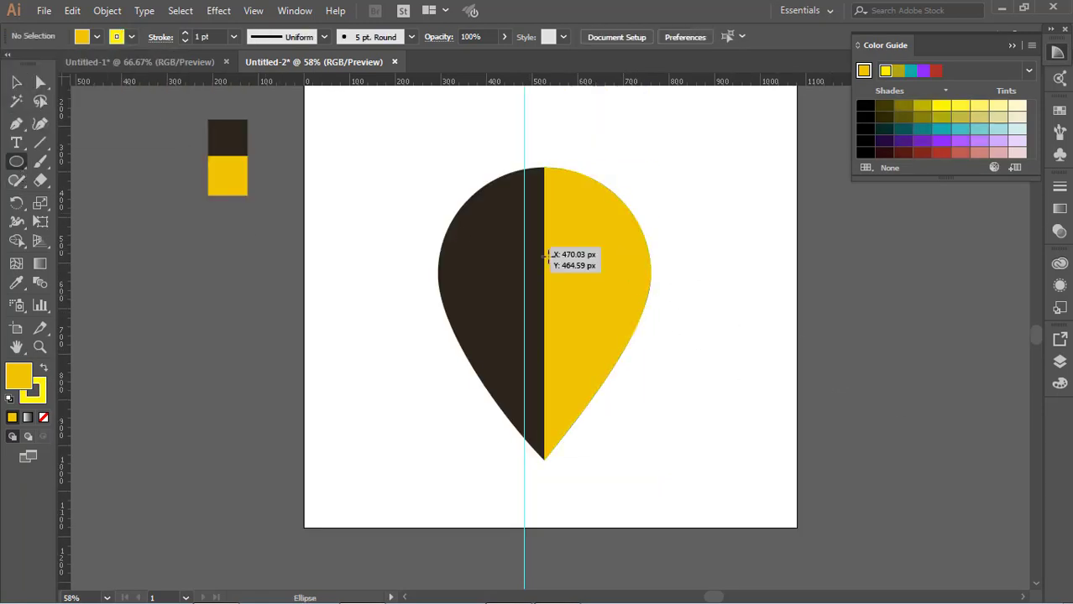
Draw a circle about 336 px across, centred on the pin's dividing line inside its rounded head.
{"action": "mouse_move", "coordinate": [495, 197]}
{"action": "left_mouse_down"}
{"action": "mouse_move", "coordinate": [651, 335]}
{"action": "mouse_move", "coordinate": [641, 332]}
{"action": "left_mouse_up"}
{"action": "key", "text": "v"}
{"action": "left_click", "coordinate": [648, 333]}
{"action": "left_click_drag", "start_coordinate": [561, 261], "coordinate": [543, 248]}
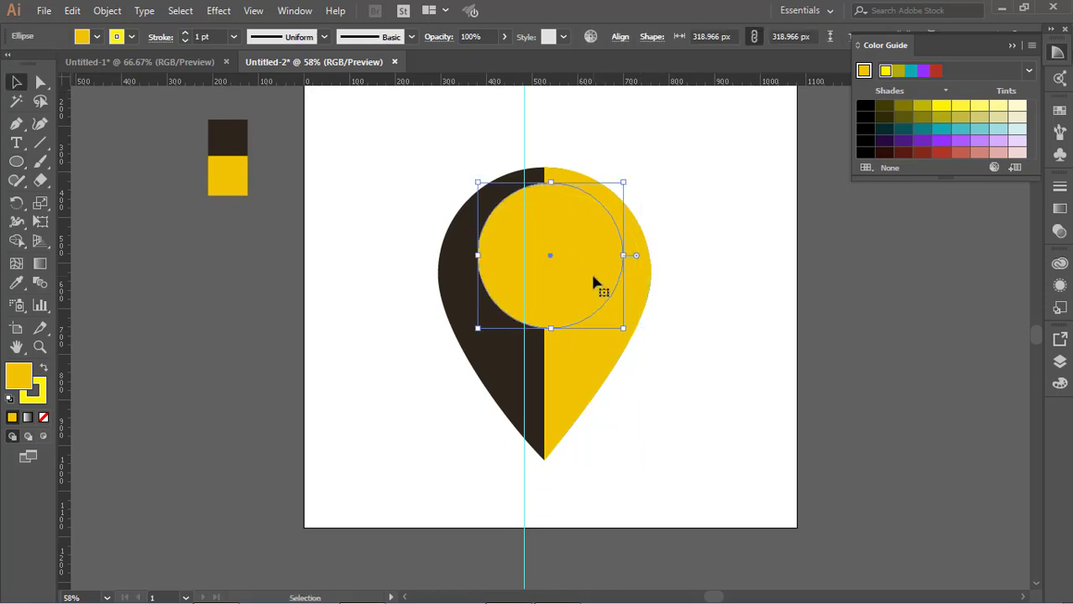
{"action": "left_click_drag", "start_coordinate": [592, 283], "coordinate": [587, 283]}
{"action": "left_click_drag", "start_coordinate": [618, 328], "coordinate": [627, 336]}
{"action": "left_click", "coordinate": [642, 338]}
{"action": "left_click_drag", "start_coordinate": [605, 290], "coordinate": [602, 288]}
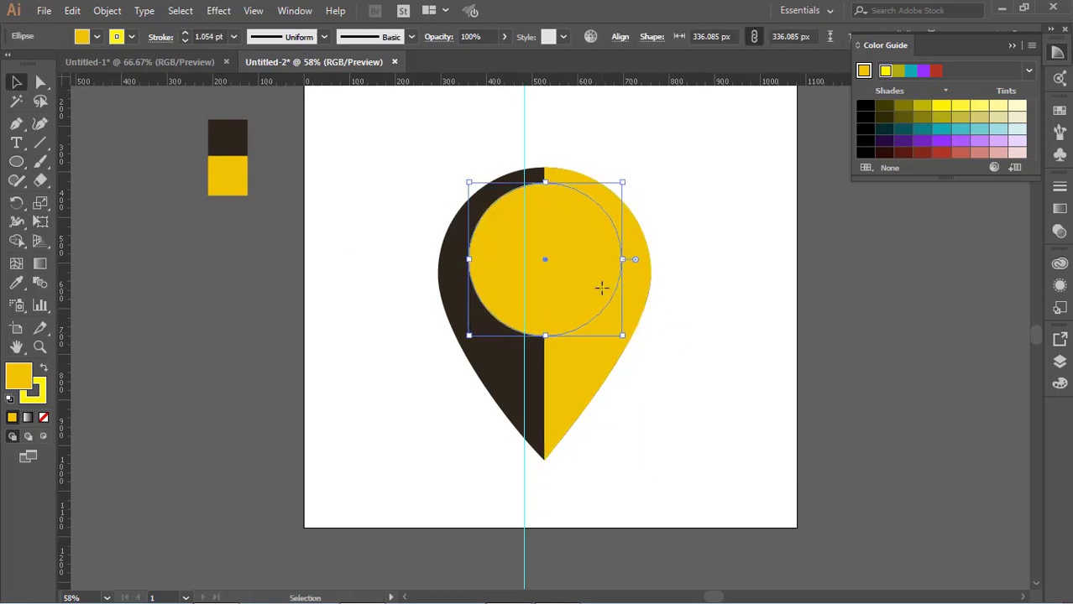
Give the circle in the pin's head a white fill and no stroke, and deselect it.
{"action": "key", "text": "i"}
{"action": "left_click", "coordinate": [97, 37]}
{"action": "left_click", "coordinate": [31, 64]}
{"action": "left_click", "coordinate": [132, 37]}
{"action": "left_click", "coordinate": [10, 64]}
{"action": "left_click", "coordinate": [703, 340]}
{"action": "left_click", "coordinate": [98, 37]}
{"action": "left_click", "coordinate": [31, 64]}
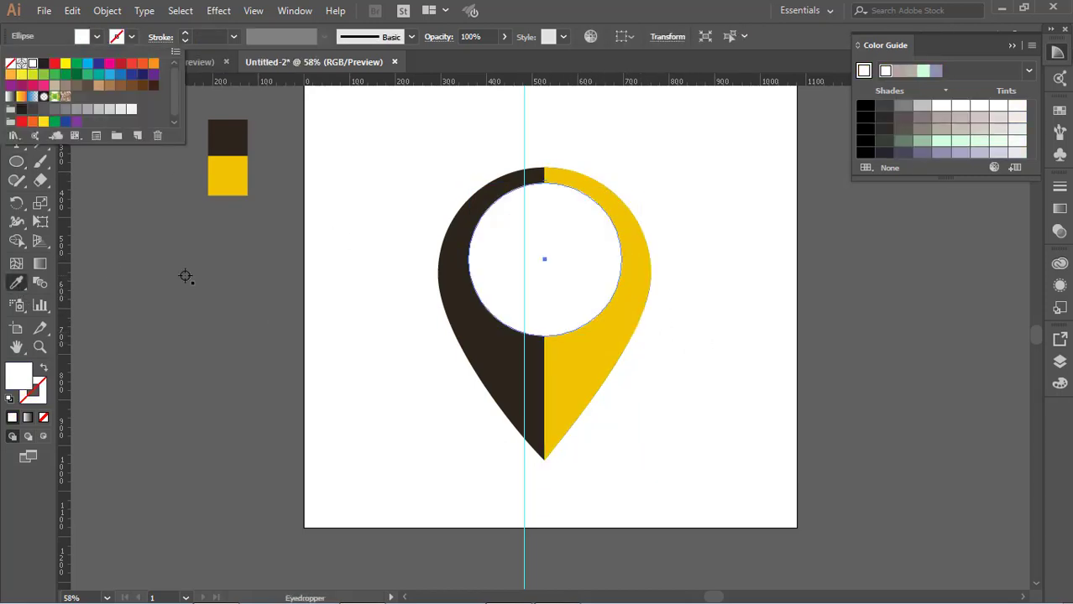
{"action": "key", "text": "v"}
{"action": "left_click", "coordinate": [647, 305]}
Draw a white circle about 141 px across outside the artboard, below the colour squares.
{"action": "scroll", "coordinate": [613, 298], "scroll_direction": "down", "scroll_amount": 2}
{"action": "scroll", "coordinate": [612, 298], "scroll_direction": "up", "scroll_amount": 3}
{"action": "left_click_drag", "start_coordinate": [16, 162], "coordinate": [84, 199]}
{"action": "left_click_drag", "start_coordinate": [152, 278], "coordinate": [216, 342]}
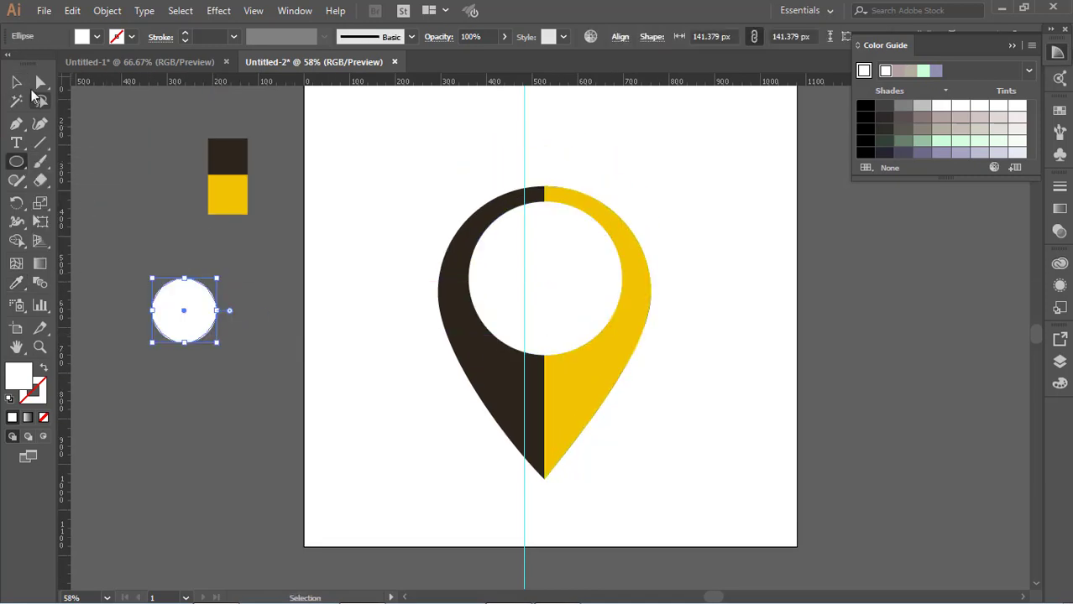
{"action": "key", "text": "v"}
{"action": "left_click", "coordinate": [118, 112]}
Create a smaller circle centred inside the white one and fill it with the sampled dark brown.
{"action": "left_click_drag", "start_coordinate": [199, 297], "coordinate": [248, 352]}
{"action": "left_click", "coordinate": [273, 273]}
{"action": "left_click_drag", "start_coordinate": [272, 315], "coordinate": [251, 337]}
{"action": "left_click_drag", "start_coordinate": [234, 362], "coordinate": [232, 294]}
{"action": "key", "text": "i"}
{"action": "left_click", "coordinate": [219, 166]}
{"action": "key", "text": "v"}
{"action": "left_click", "coordinate": [255, 313]}
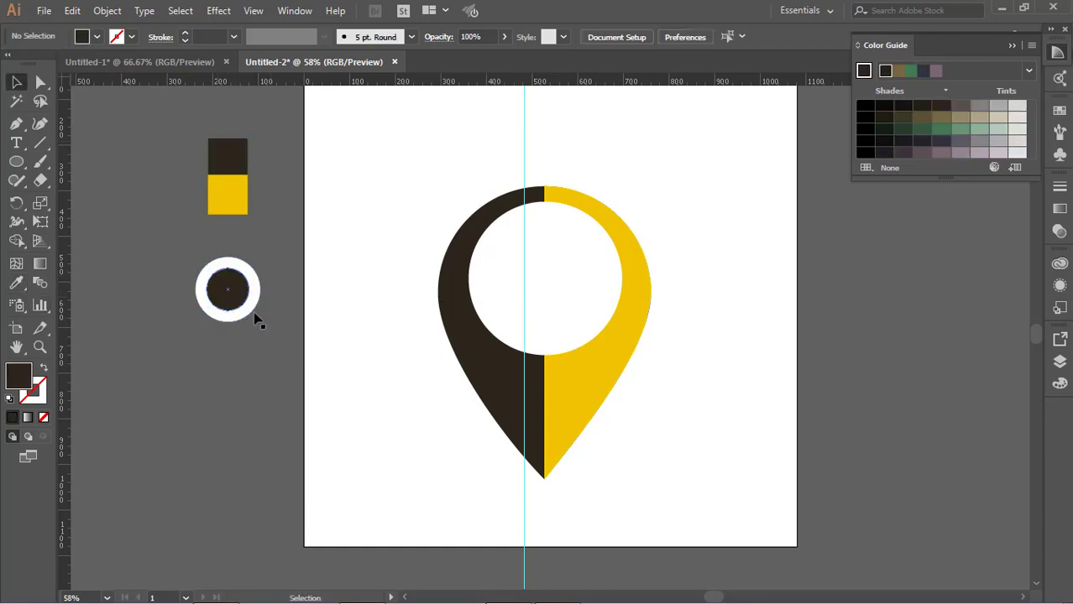
Draw a dark brown circle about 305 px across around the small circles and place it behind them.
{"action": "left_click", "coordinate": [241, 304]}
{"action": "left_click", "coordinate": [197, 367]}
{"action": "left_click", "coordinate": [23, 166]}
{"action": "mouse_move", "coordinate": [141, 220]}
{"action": "left_mouse_down"}
{"action": "mouse_move", "coordinate": [235, 302]}
{"action": "mouse_move", "coordinate": [301, 339]}
{"action": "left_mouse_up"}
{"action": "scroll", "coordinate": [170, 292], "scroll_direction": "up", "scroll_amount": 2}
{"action": "key", "text": "v"}
{"action": "left_click", "coordinate": [172, 430]}
{"action": "left_click_drag", "start_coordinate": [242, 369], "coordinate": [254, 369]}
{"action": "right_click", "coordinate": [241, 349]}
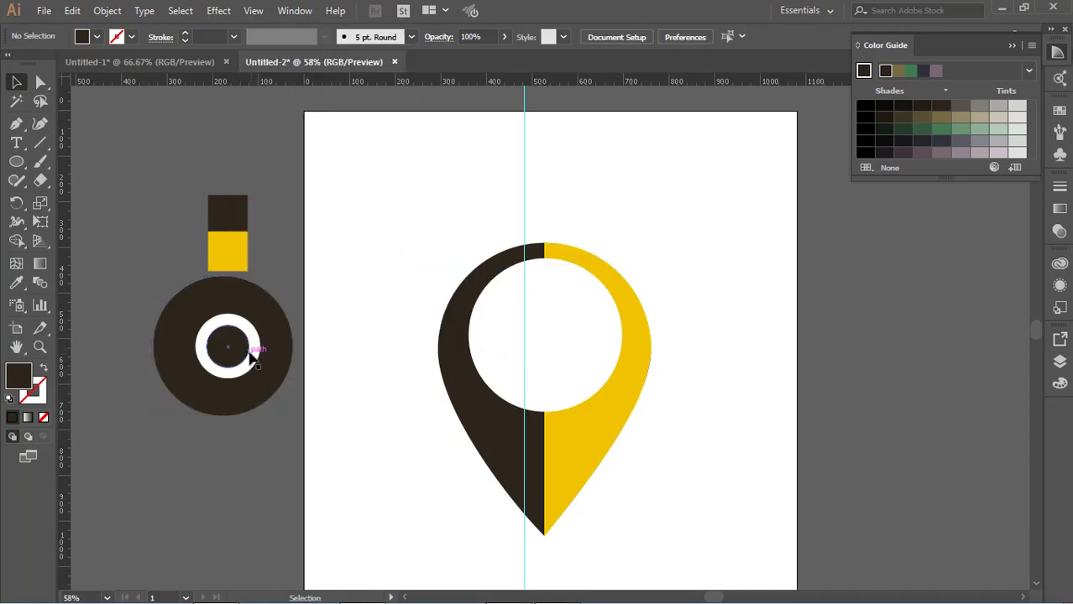
Align the three wheel circles to a common centre.
{"action": "left_click", "coordinate": [227, 344]}
{"action": "left_click", "coordinate": [674, 37]}
{"action": "left_click", "coordinate": [345, 310]}
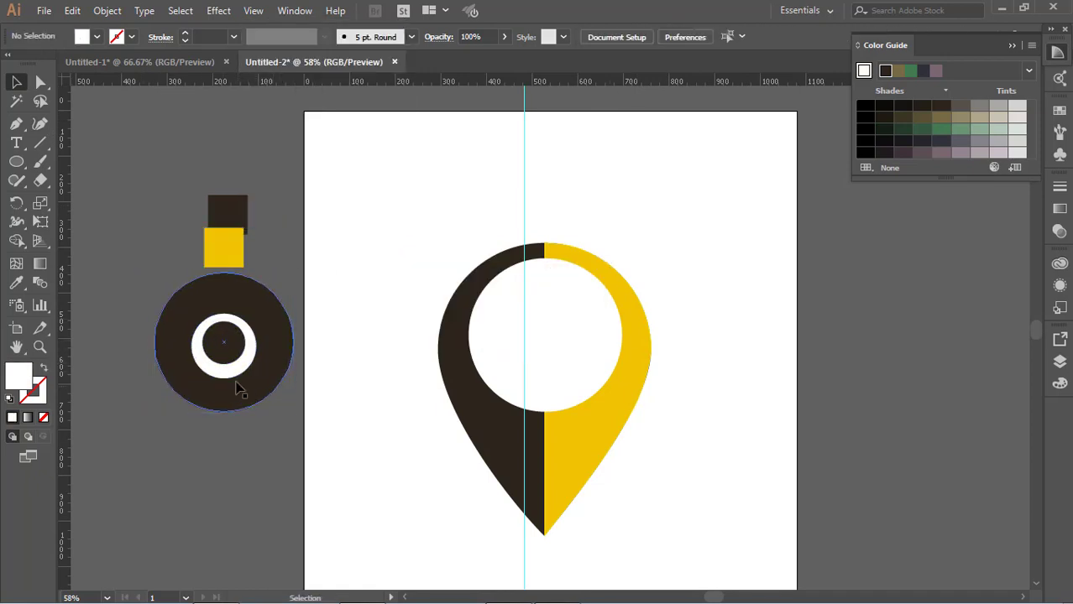
{"action": "left_click_drag", "start_coordinate": [246, 370], "coordinate": [246, 357]}
Turn the large circle into an unfilled dark brown ring with a 20 pt stroke.
{"action": "left_click", "coordinate": [256, 311]}
{"action": "left_click", "coordinate": [44, 367]}
{"action": "left_click", "coordinate": [131, 37]}
{"action": "left_click", "coordinate": [235, 37]}
{"action": "left_click", "coordinate": [258, 260]}
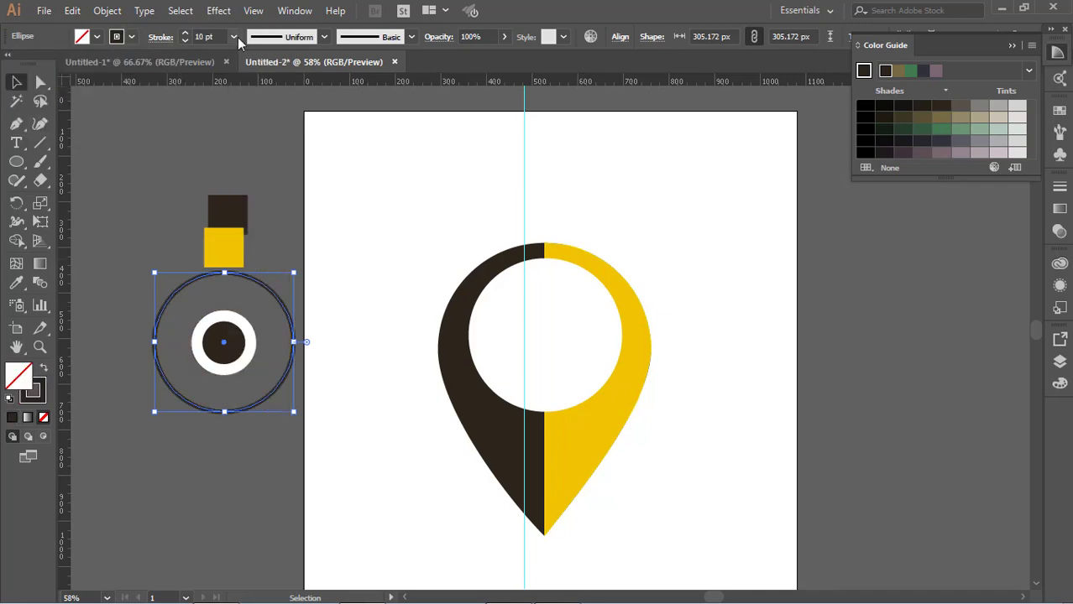
{"action": "left_click", "coordinate": [235, 36]}
{"action": "left_click", "coordinate": [262, 349]}
{"action": "left_click", "coordinate": [261, 354]}
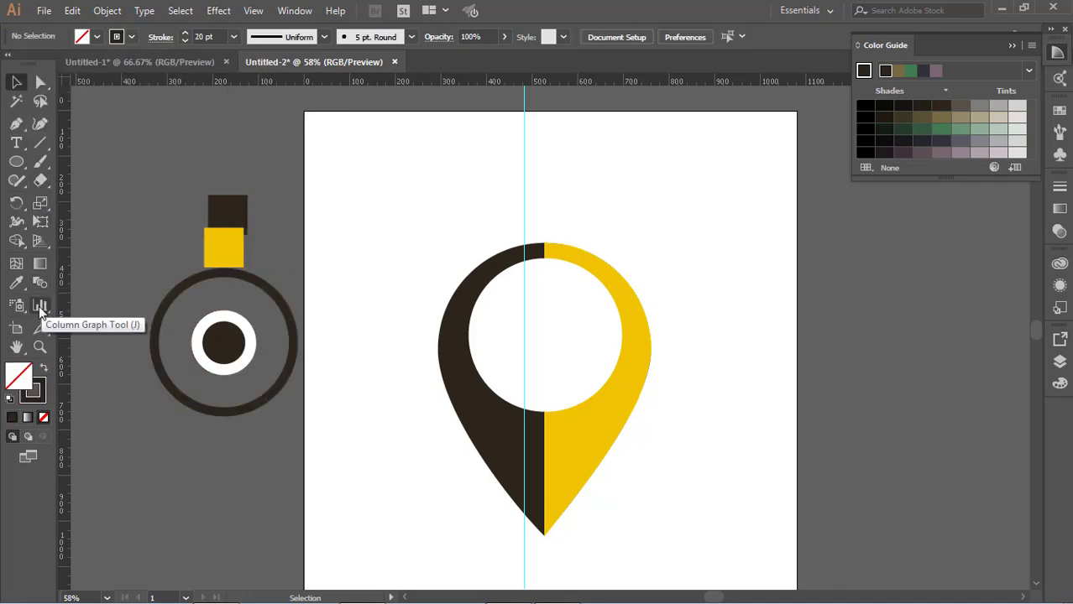
Draw a thin dark brown rectangle without stroke and set it diagonally as a spoke between hub and ring.
{"action": "key", "text": "m"}
{"action": "mouse_move", "coordinate": [133, 190]}
{"action": "left_mouse_down"}
{"action": "mouse_move", "coordinate": [143, 248]}
{"action": "mouse_move", "coordinate": [204, 332]}
{"action": "mouse_move", "coordinate": [196, 343]}
{"action": "left_mouse_up"}
{"action": "left_click", "coordinate": [234, 37]}
{"action": "left_click", "coordinate": [44, 368]}
{"action": "left_click", "coordinate": [43, 368]}
{"action": "key", "text": "v"}
{"action": "left_click", "coordinate": [82, 310]}
{"action": "left_click", "coordinate": [178, 290]}
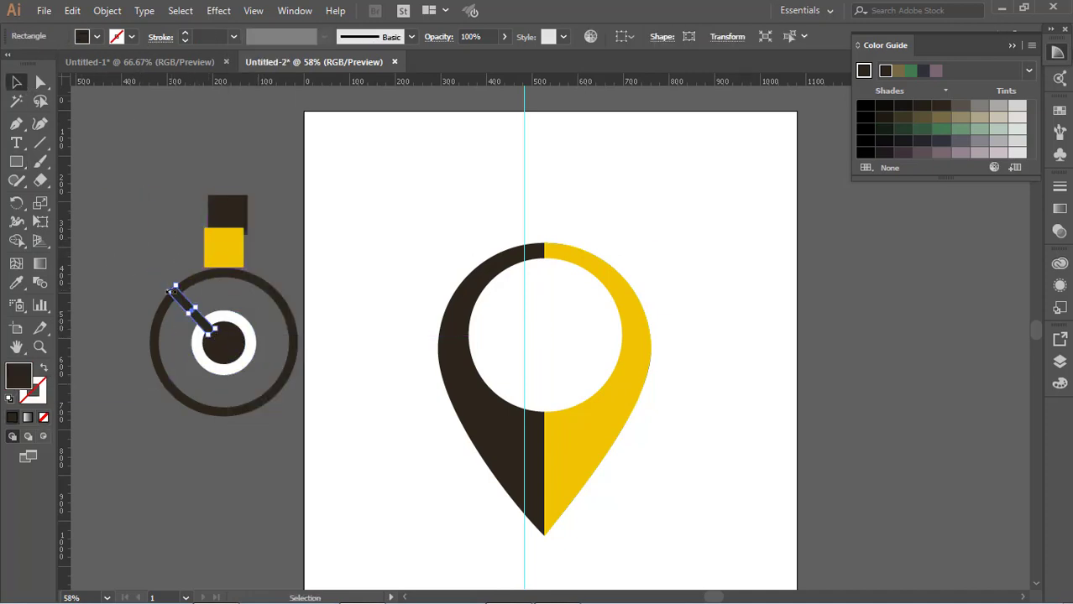
Bring the dark brown hub circle to the front so it covers the spoke's inner end.
{"action": "key", "text": "e"}
{"action": "key", "text": "v"}
{"action": "left_click", "coordinate": [267, 320]}
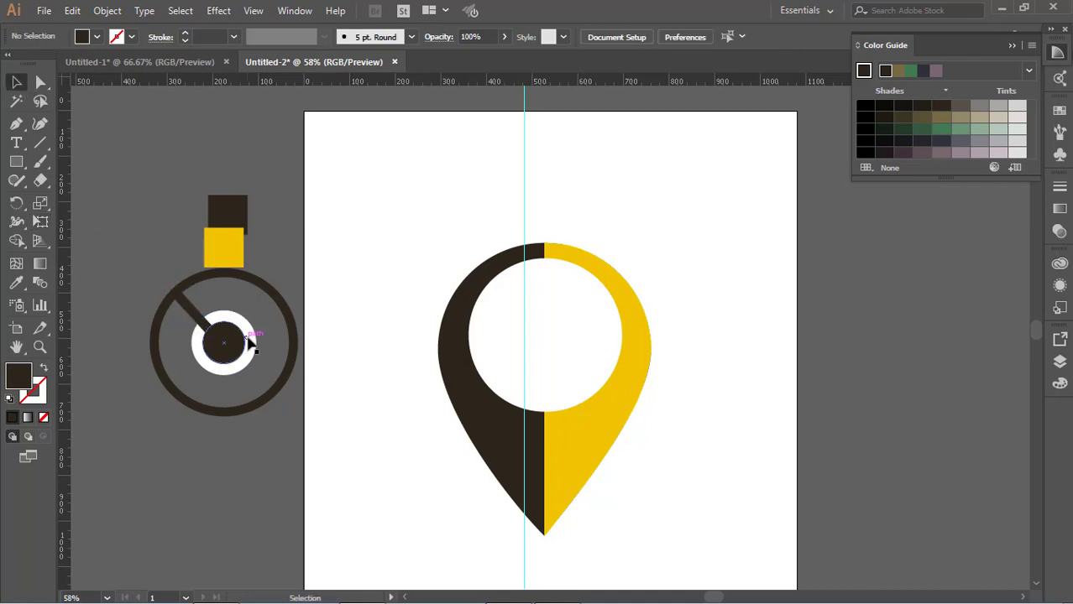
{"action": "left_click", "coordinate": [249, 342]}
{"action": "right_click", "coordinate": [240, 348]}
{"action": "mouse_move", "coordinate": [290, 266]}
{"action": "left_click", "coordinate": [491, 265]}
{"action": "left_click", "coordinate": [346, 340]}
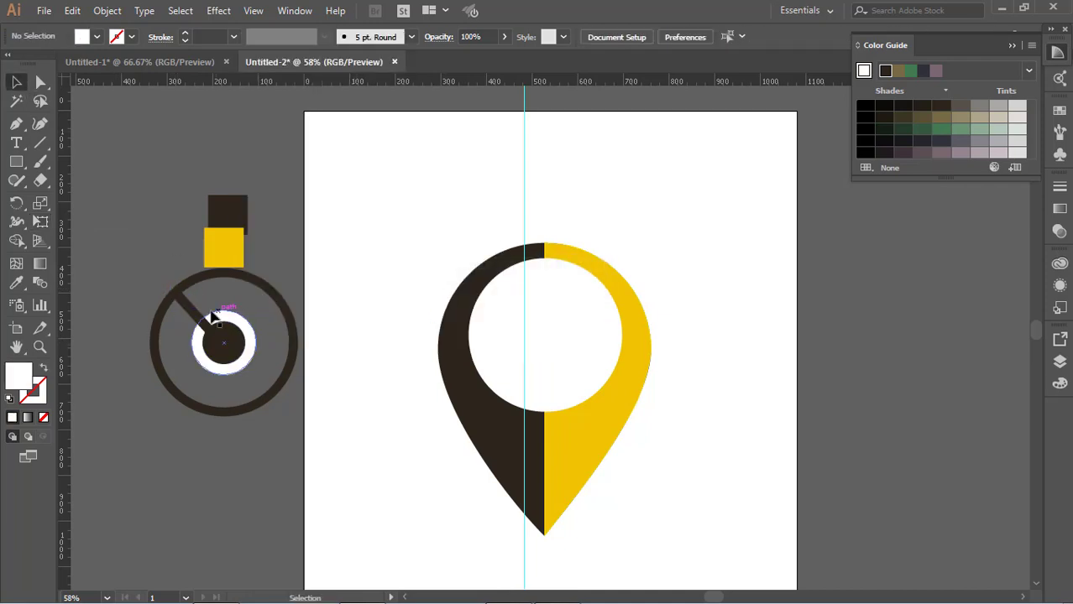
Rotate the spoke to a shallower angle so it still runs from the ring's upper left to the hub.
{"action": "left_click_drag", "start_coordinate": [239, 304], "coordinate": [240, 306]}
{"action": "key", "text": "ctrl+z"}
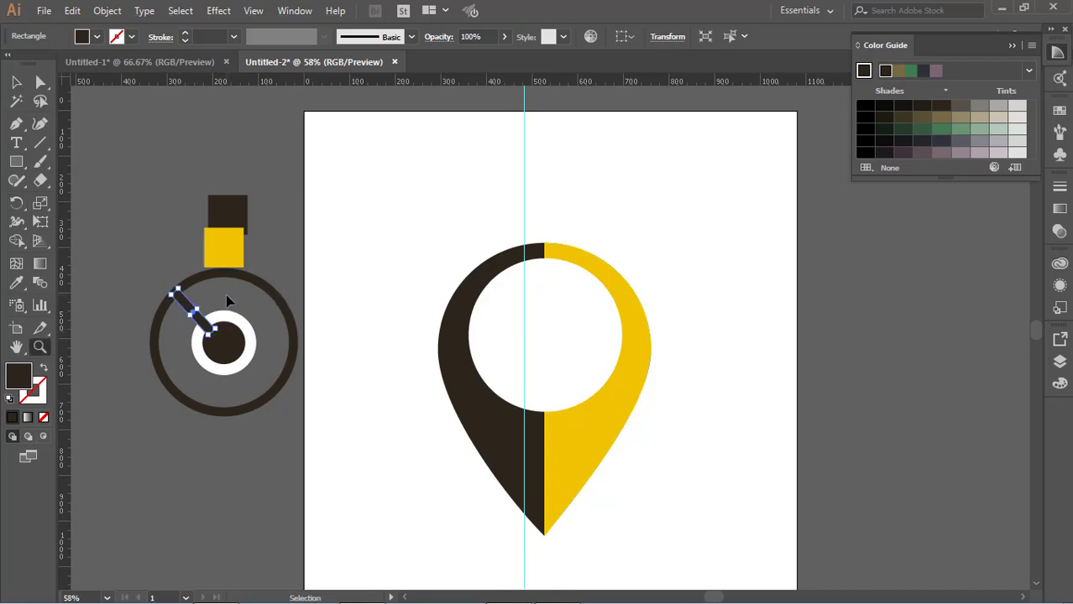
{"action": "left_click", "coordinate": [116, 220]}
{"action": "left_click_drag", "start_coordinate": [138, 246], "coordinate": [194, 335]}
{"action": "left_click_drag", "start_coordinate": [201, 340], "coordinate": [160, 300]}
{"action": "left_click", "coordinate": [180, 329]}
{"action": "left_click", "coordinate": [177, 361]}
{"action": "left_click", "coordinate": [193, 315]}
{"action": "left_click", "coordinate": [184, 361]}
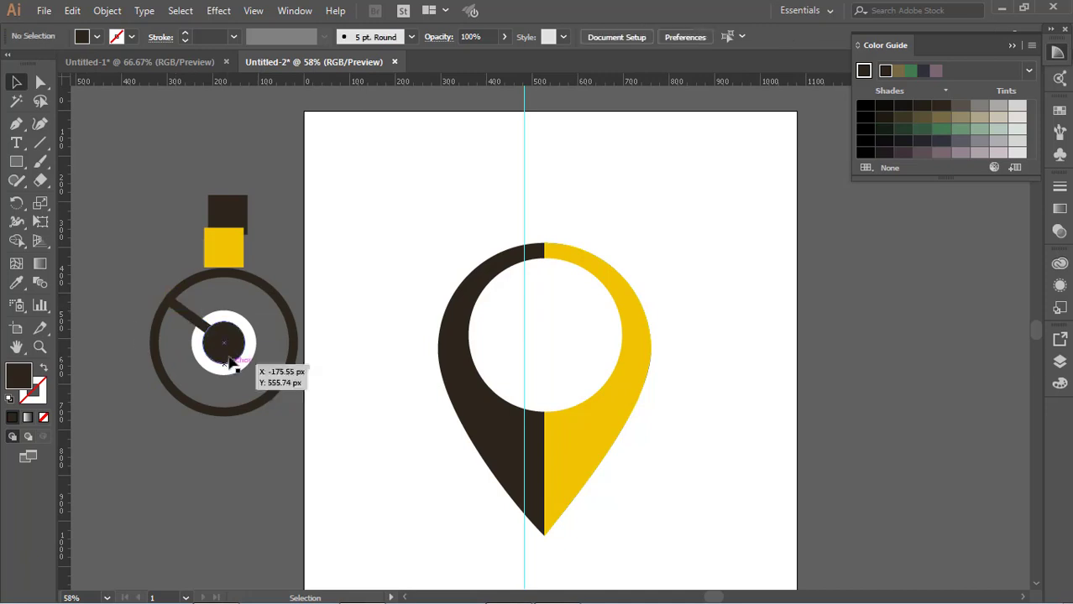
Duplicate the spoke to the wheel's upper right and reflect the copy so it mirrors the first spoke.
{"action": "left_click_drag", "start_coordinate": [210, 330], "coordinate": [281, 314]}
{"action": "right_click", "coordinate": [283, 272]}
{"action": "mouse_move", "coordinate": [336, 503]}
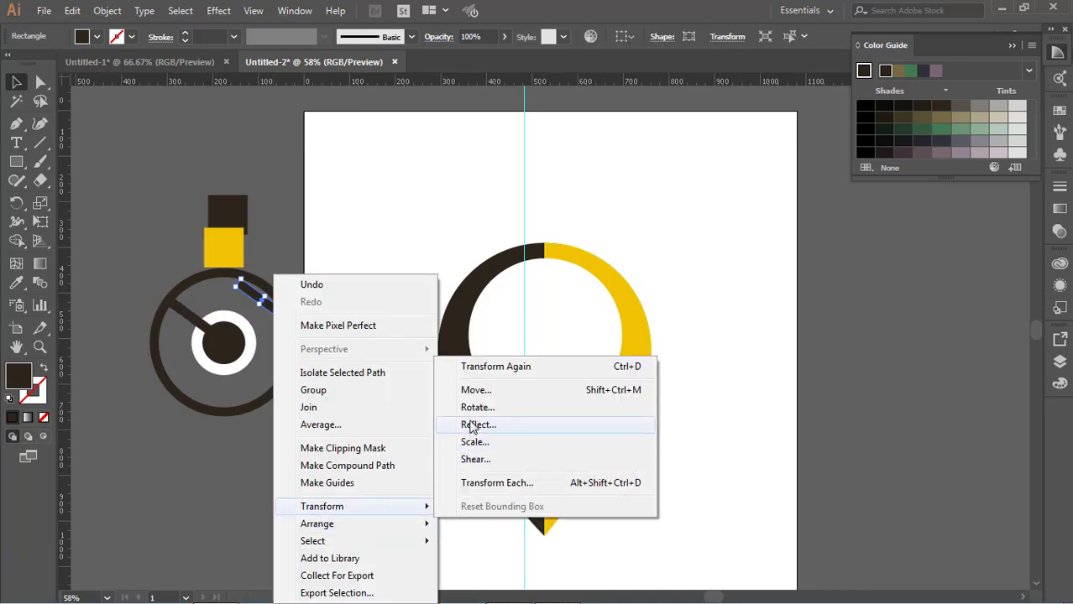
{"action": "left_click", "coordinate": [466, 420]}
{"action": "left_click", "coordinate": [923, 513]}
{"action": "left_click", "coordinate": [996, 546]}
{"action": "left_click", "coordinate": [835, 414]}
Add a third, vertical spoke from the hub down to the ring by duplicating and rotating a spoke, and fine-tune the upper-right spoke.
{"action": "left_click_drag", "start_coordinate": [268, 301], "coordinate": [240, 409]}
{"action": "left_click", "coordinate": [286, 272]}
{"action": "left_click_drag", "start_coordinate": [259, 379], "coordinate": [240, 440]}
{"action": "left_click", "coordinate": [254, 454]}
{"action": "left_click_drag", "start_coordinate": [236, 425], "coordinate": [226, 402]}
{"action": "left_click", "coordinate": [256, 470]}
{"action": "left_click_drag", "start_coordinate": [268, 323], "coordinate": [270, 326]}
{"action": "left_click", "coordinate": [337, 289]}
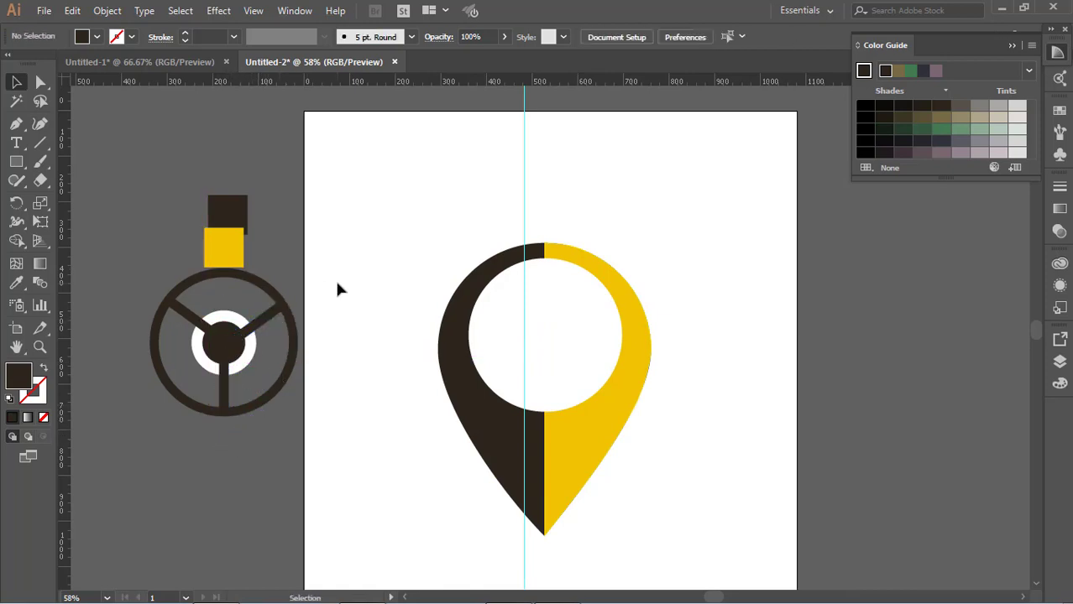
Draw a small white circle without stroke centred in the dark hub.
{"action": "right_click", "coordinate": [20, 164]}
{"action": "left_click", "coordinate": [76, 199]}
{"action": "mouse_move", "coordinate": [110, 142]}
{"action": "left_mouse_down"}
{"action": "mouse_move", "coordinate": [129, 160]}
{"action": "mouse_move", "coordinate": [145, 226]}
{"action": "mouse_move", "coordinate": [224, 342]}
{"action": "left_mouse_up"}
{"action": "left_click", "coordinate": [97, 37]}
{"action": "left_click", "coordinate": [39, 57]}
{"action": "left_click", "coordinate": [45, 40]}
{"action": "key", "text": "v"}
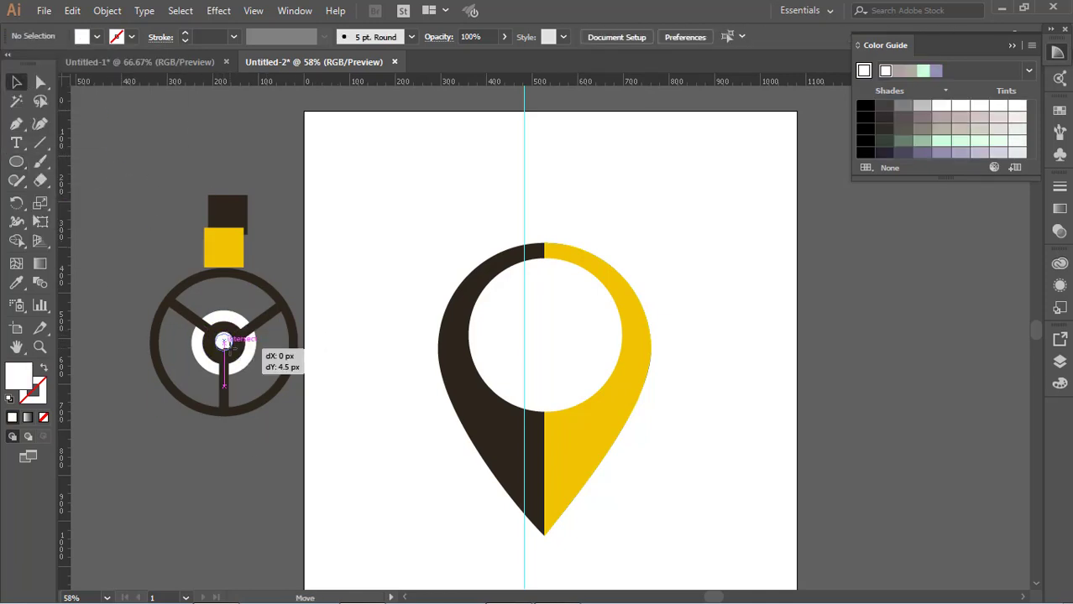
Move the dark brown and yellow swatches up clear of the wheel and set the ring's stroke to 30 pt.
{"action": "left_click_drag", "start_coordinate": [224, 220], "coordinate": [215, 151]}
{"action": "left_click_drag", "start_coordinate": [233, 241], "coordinate": [227, 181]}
{"action": "left_click", "coordinate": [210, 273]}
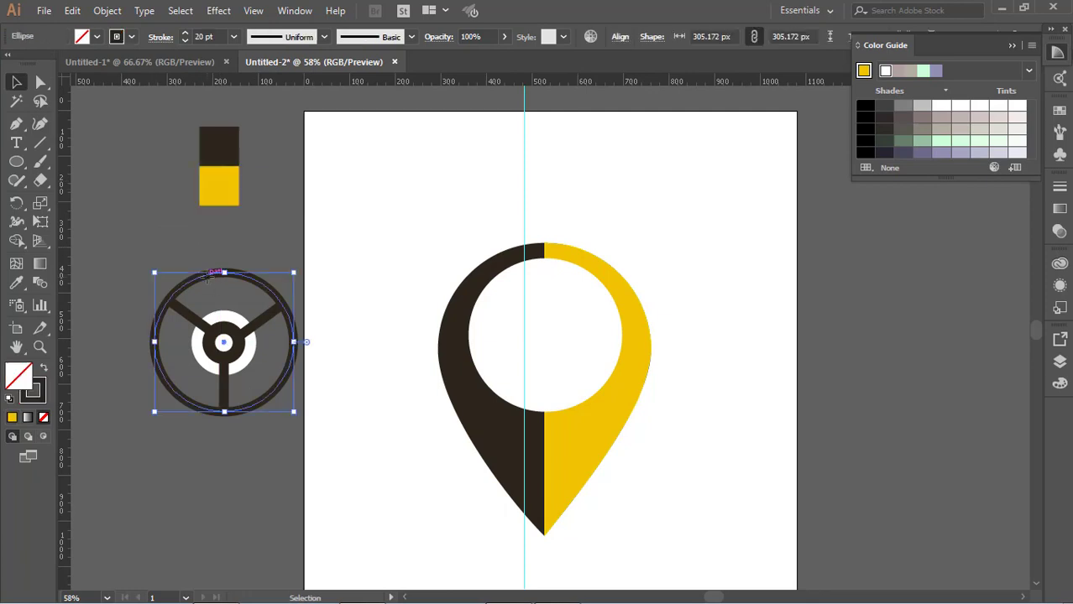
{"action": "left_click", "coordinate": [234, 37]}
{"action": "left_click", "coordinate": [255, 351]}
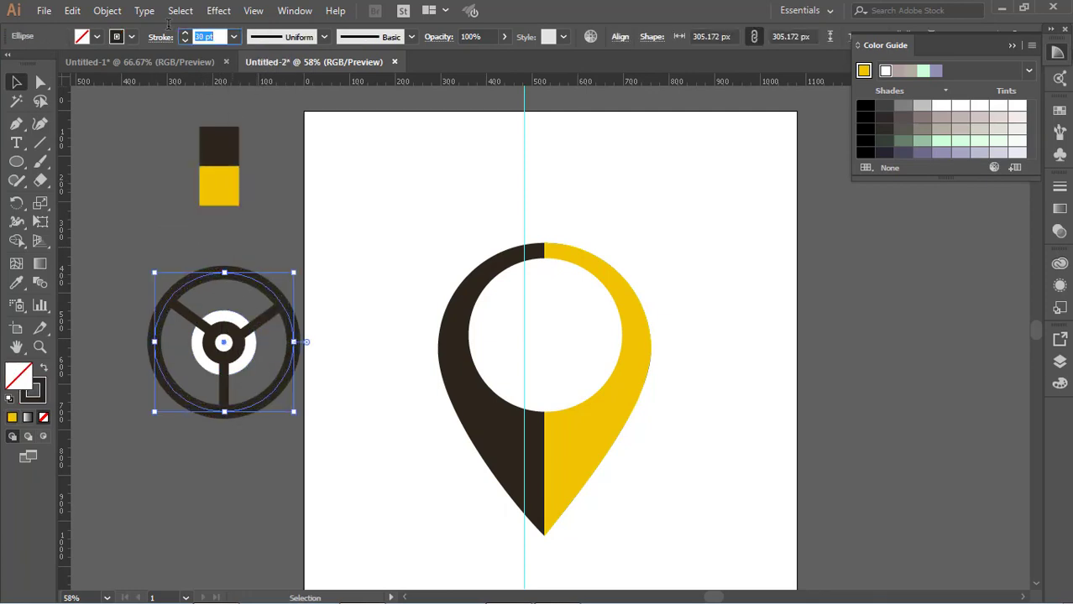
Scale the whole wheel down, centre it in the pin's white opening and bring it to the front.
{"action": "left_click", "coordinate": [164, 202]}
{"action": "left_click", "coordinate": [250, 338]}
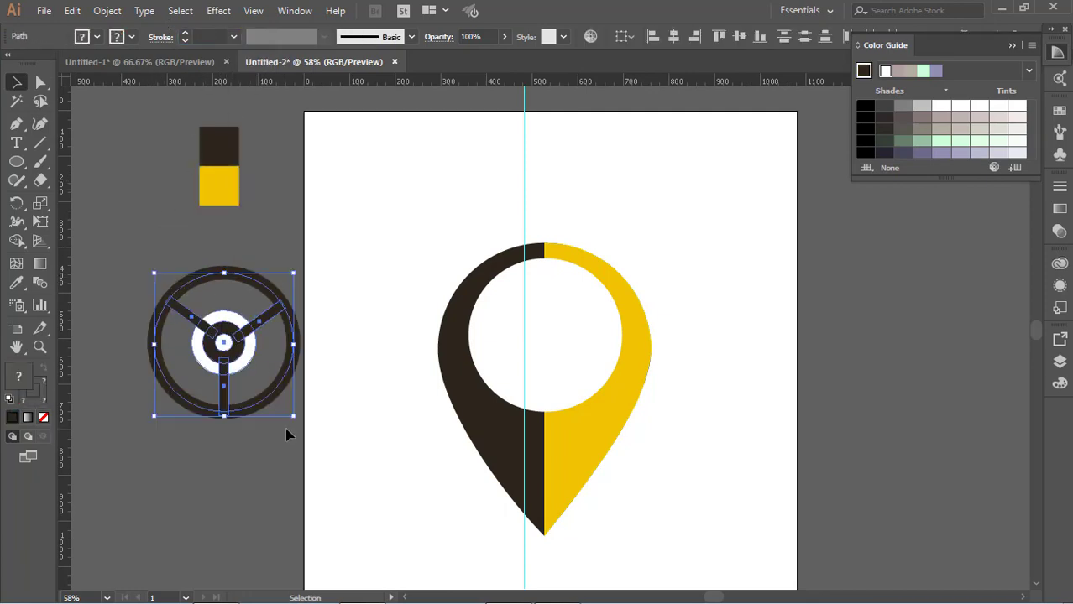
{"action": "left_click_drag", "start_coordinate": [249, 362], "coordinate": [579, 344]}
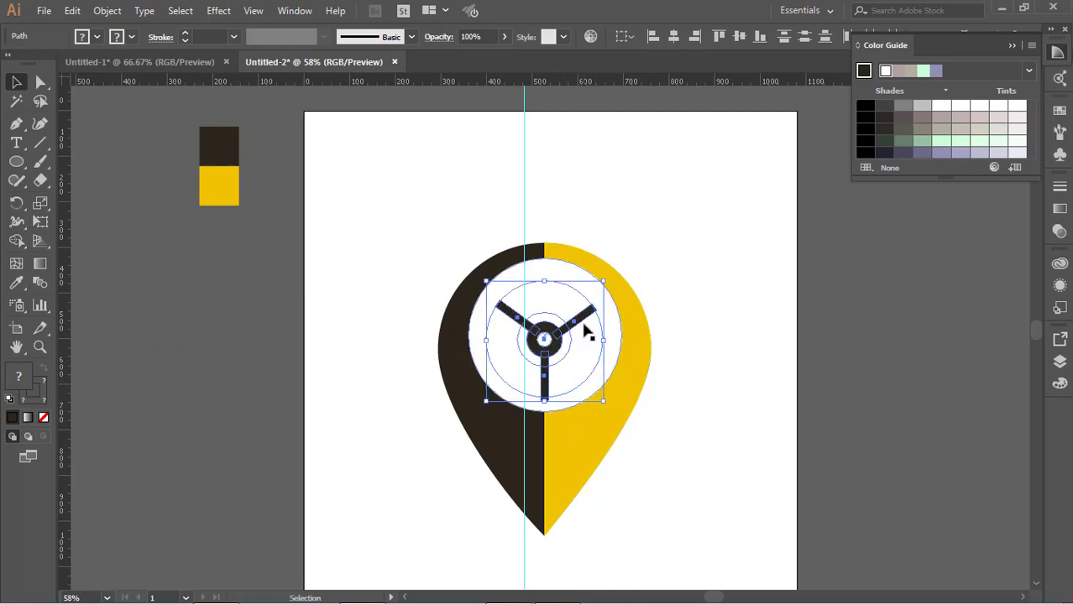
{"action": "right_click", "coordinate": [585, 331]}
{"action": "mouse_move", "coordinate": [681, 251]}
{"action": "left_click", "coordinate": [798, 240]}
{"action": "left_click", "coordinate": [837, 286]}
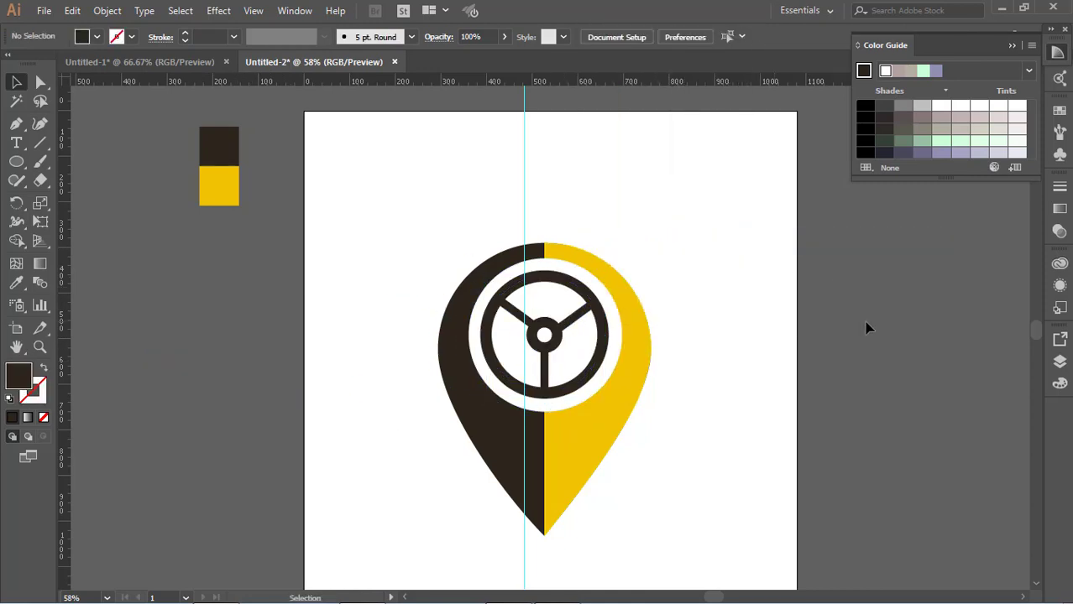
Add two horizontal guides across the wheel near its hub.
{"action": "scroll", "coordinate": [576, 265], "scroll_direction": "down", "scroll_amount": 2}
{"action": "left_click_drag", "start_coordinate": [572, 81], "coordinate": [605, 259]}
{"action": "left_click", "coordinate": [577, 242]}
{"action": "left_click_drag", "start_coordinate": [516, 241], "coordinate": [517, 242]}
{"action": "left_click", "coordinate": [713, 300]}
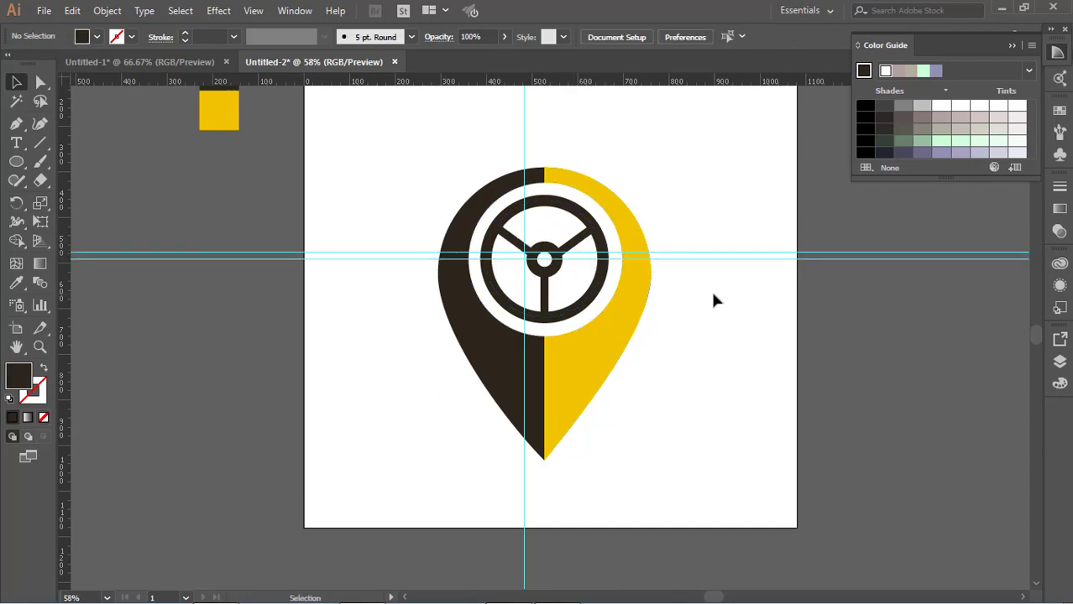
Move both horizontal guides above the pin and the vertical guide off the artboard to the left.
{"action": "scroll", "coordinate": [713, 294], "scroll_direction": "down", "scroll_amount": 1}
{"action": "left_click_drag", "start_coordinate": [677, 215], "coordinate": [670, 102]}
{"action": "left_click_drag", "start_coordinate": [673, 221], "coordinate": [666, 89]}
{"action": "scroll", "coordinate": [655, 126], "scroll_direction": "up", "scroll_amount": 1}
{"action": "left_click_drag", "start_coordinate": [524, 374], "coordinate": [194, 367]}
{"action": "scroll", "coordinate": [613, 374], "scroll_direction": "up", "scroll_amount": 2}
{"action": "scroll", "coordinate": [613, 373], "scroll_direction": "down", "scroll_amount": 1}
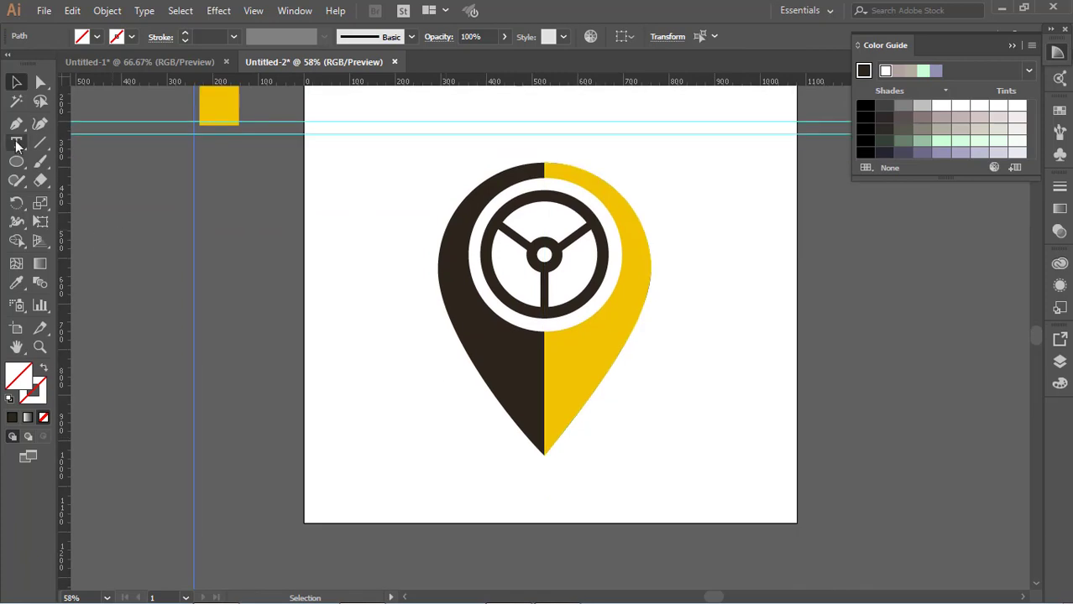
Add the text CALL in Roboto Bold at 175 pt and place it left of the pin's tip.
{"action": "left_click", "coordinate": [16, 144]}
{"action": "left_click", "coordinate": [256, 398]}
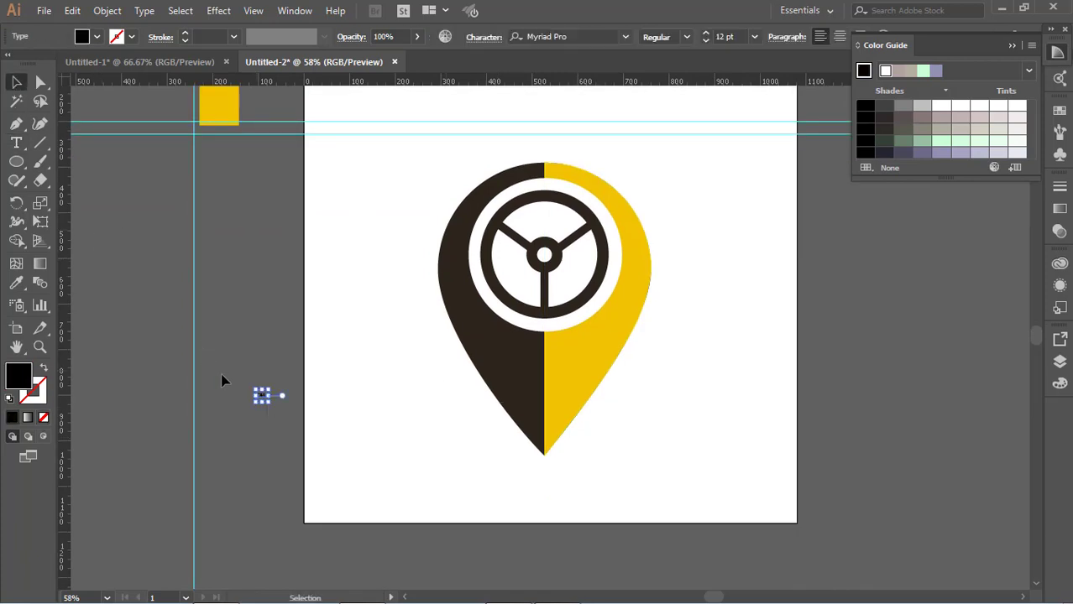
{"action": "key", "text": "Return"}
{"action": "left_click", "coordinate": [589, 36]}
{"action": "type", "text": "RO"}
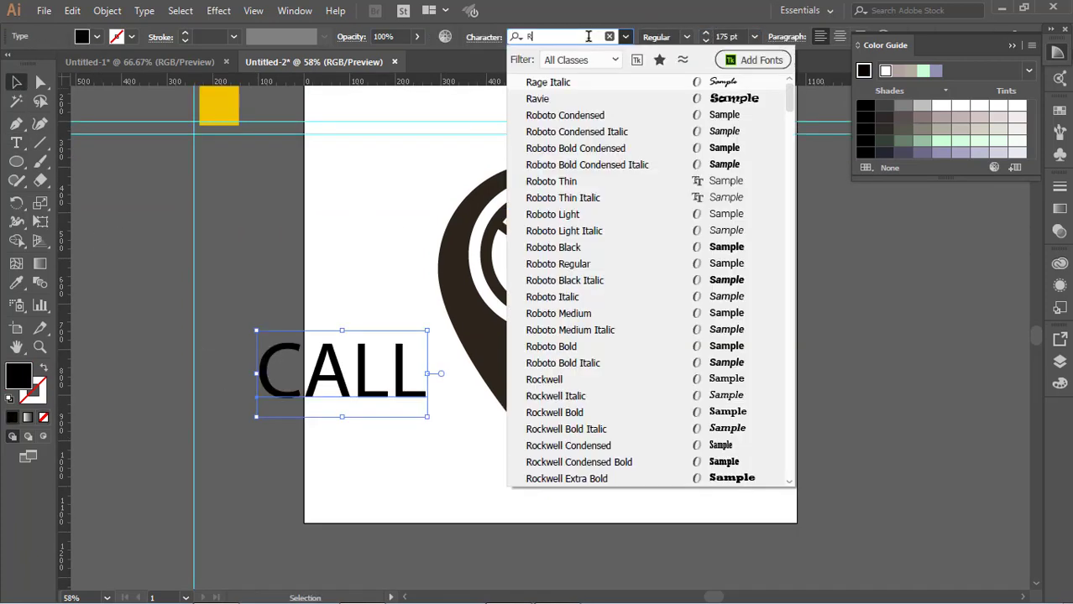
{"action": "left_click", "coordinate": [591, 316]}
{"action": "left_click_drag", "start_coordinate": [406, 395], "coordinate": [469, 457]}
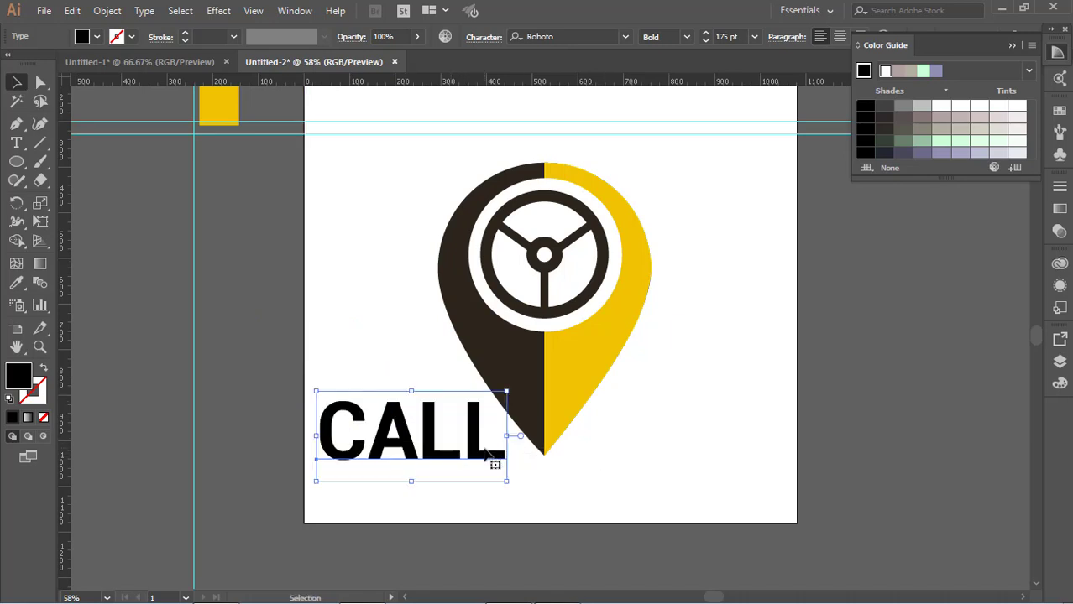
Add the text TAXI in the same Roboto Bold 175 pt style and place it right of the pin, level with CALL.
{"action": "left_click", "coordinate": [604, 338]}
{"action": "left_click", "coordinate": [670, 154]}
{"action": "left_click", "coordinate": [16, 144]}
{"action": "left_click", "coordinate": [672, 409]}
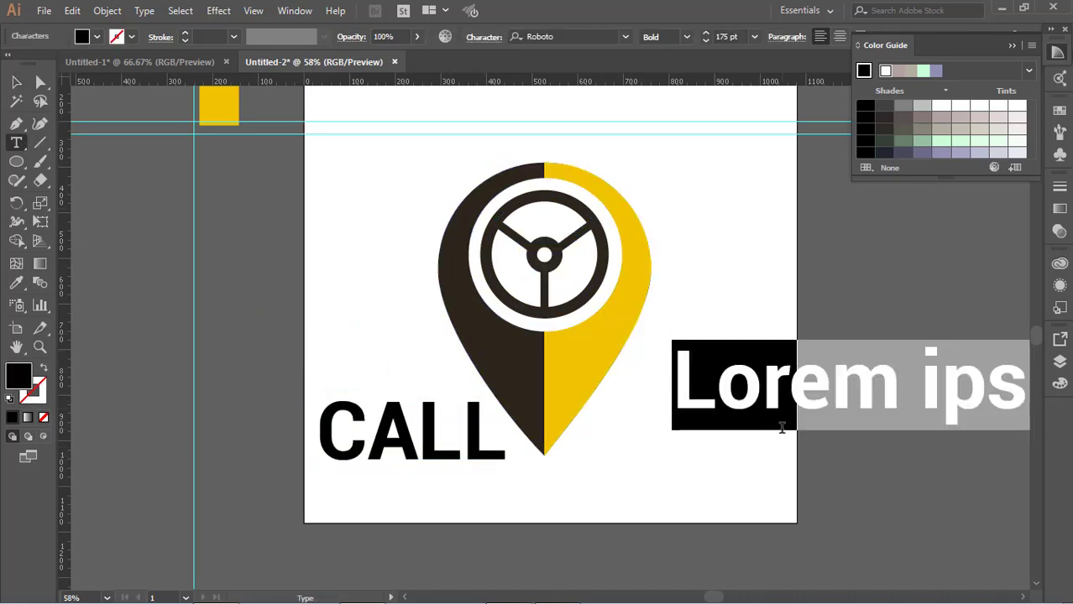
{"action": "type", "text": "taxi"}
{"action": "key", "text": "BackSpace"}
{"action": "key", "text": "BackSpace"}
{"action": "key", "text": "BackSpace"}
{"action": "key", "text": "BackSpace"}
{"action": "type", "text": "TA"}
{"action": "left_click", "coordinate": [17, 83]}
{"action": "left_click", "coordinate": [724, 296]}
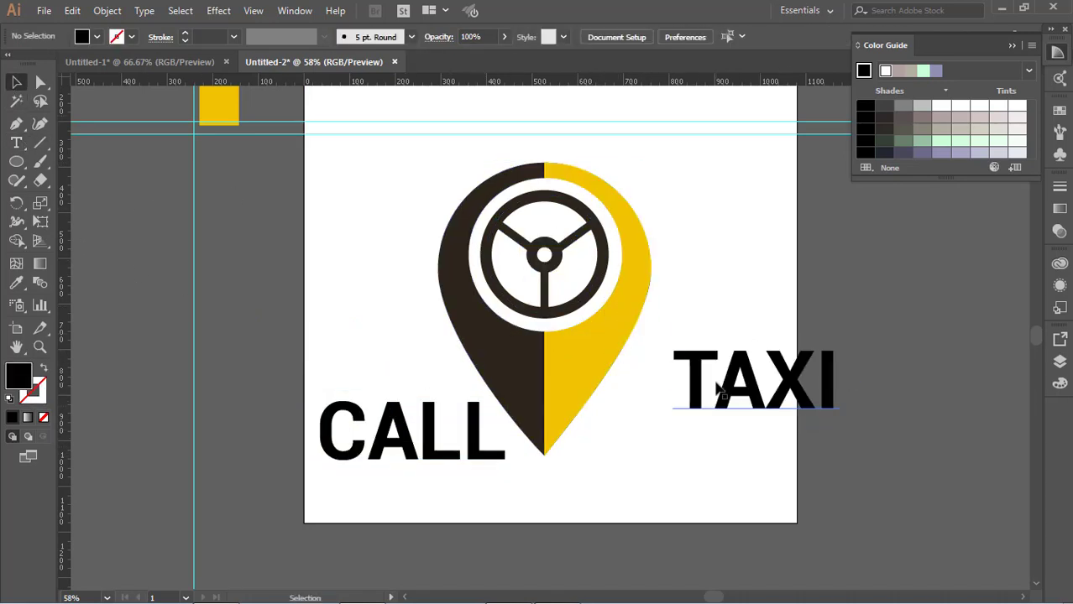
{"action": "left_click_drag", "start_coordinate": [718, 388], "coordinate": [635, 439]}
Scale the pin with its wheel down, position it between CALL and TAXI, and move TAXI closer to it.
{"action": "left_click", "coordinate": [712, 304]}
{"action": "left_click", "coordinate": [593, 344]}
{"action": "left_click_drag", "start_coordinate": [651, 163], "coordinate": [572, 271]}
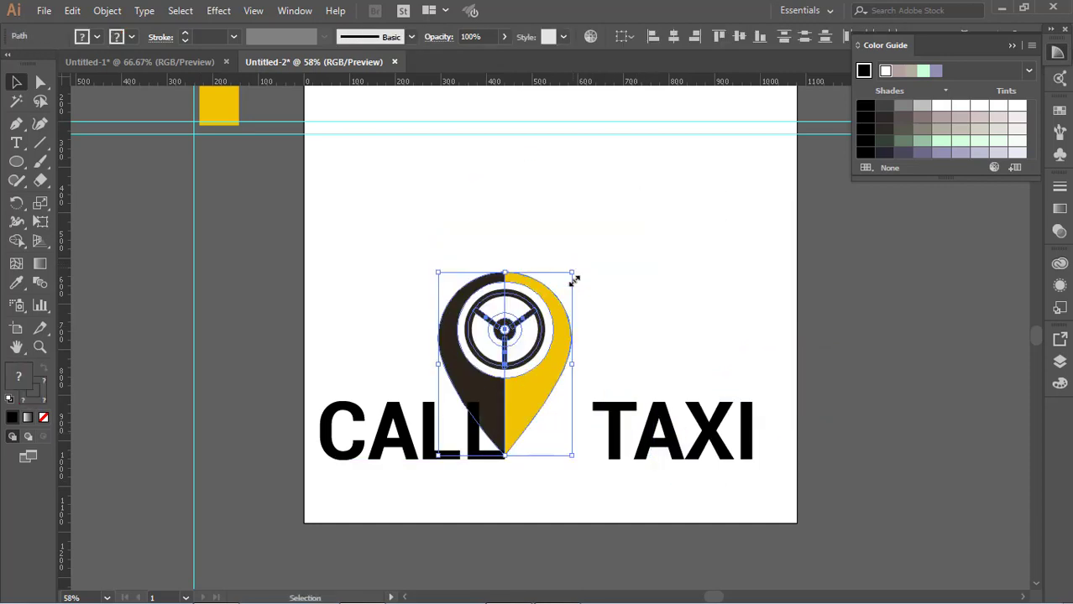
{"action": "left_click_drag", "start_coordinate": [539, 382], "coordinate": [575, 386]}
{"action": "left_click_drag", "start_coordinate": [608, 275], "coordinate": [590, 301]}
{"action": "left_click_drag", "start_coordinate": [653, 416], "coordinate": [642, 416]}
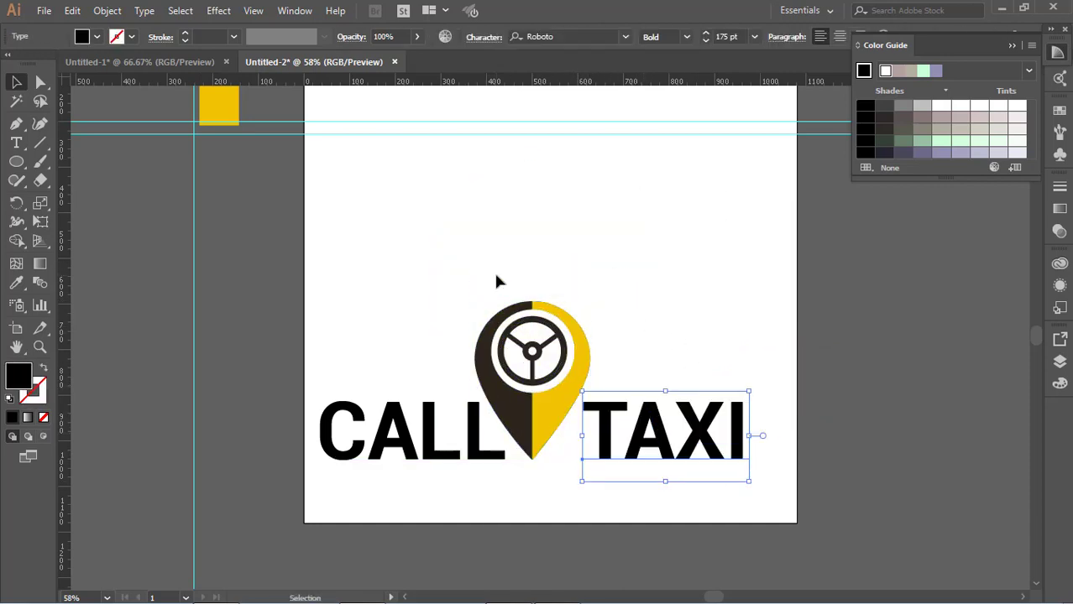
Shrink the pin further to fit between the two words and nudge TAXI left towards it.
{"action": "left_click_drag", "start_coordinate": [495, 277], "coordinate": [562, 370]}
{"action": "left_click_drag", "start_coordinate": [590, 301], "coordinate": [561, 334]}
{"action": "key", "text": "shift+Right"}
{"action": "key", "text": "shift+Right"}
{"action": "key", "text": "shift+Right"}
{"action": "left_click", "coordinate": [598, 430]}
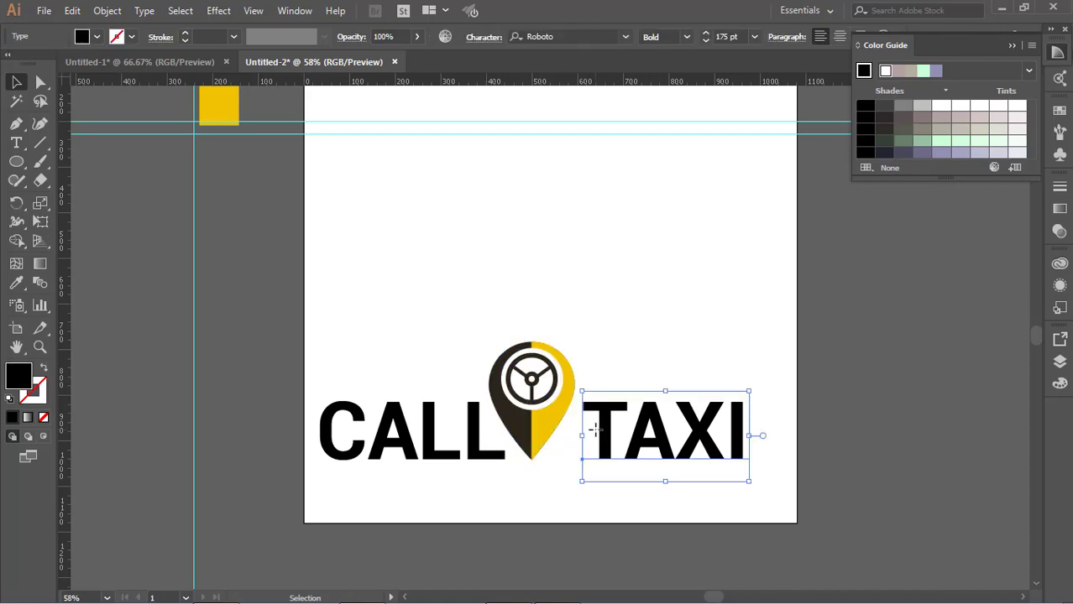
{"action": "key", "text": "shift+Left"}
{"action": "key", "text": "shift+Left"}
Move the whole logo to the artboard's upper half and enlarge it slightly, to a text size of about 184 pt.
{"action": "left_click_drag", "start_coordinate": [445, 323], "coordinate": [670, 268]}
{"action": "left_click_drag", "start_coordinate": [763, 306], "coordinate": [782, 313]}
{"action": "left_click", "coordinate": [836, 321]}
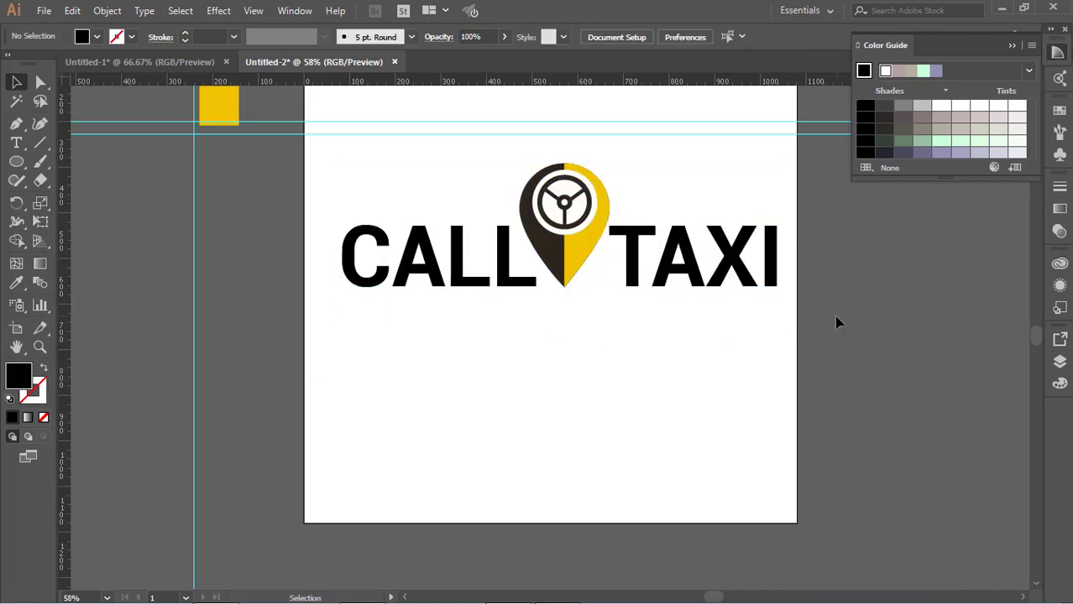
Colour the word CALL yellow by sampling the pin's right half with the Eyedropper.
{"action": "left_click", "coordinate": [575, 204]}
{"action": "left_click", "coordinate": [545, 335]}
{"action": "double_click", "coordinate": [528, 280]}
{"action": "left_click", "coordinate": [15, 283]}
{"action": "left_click", "coordinate": [588, 239]}
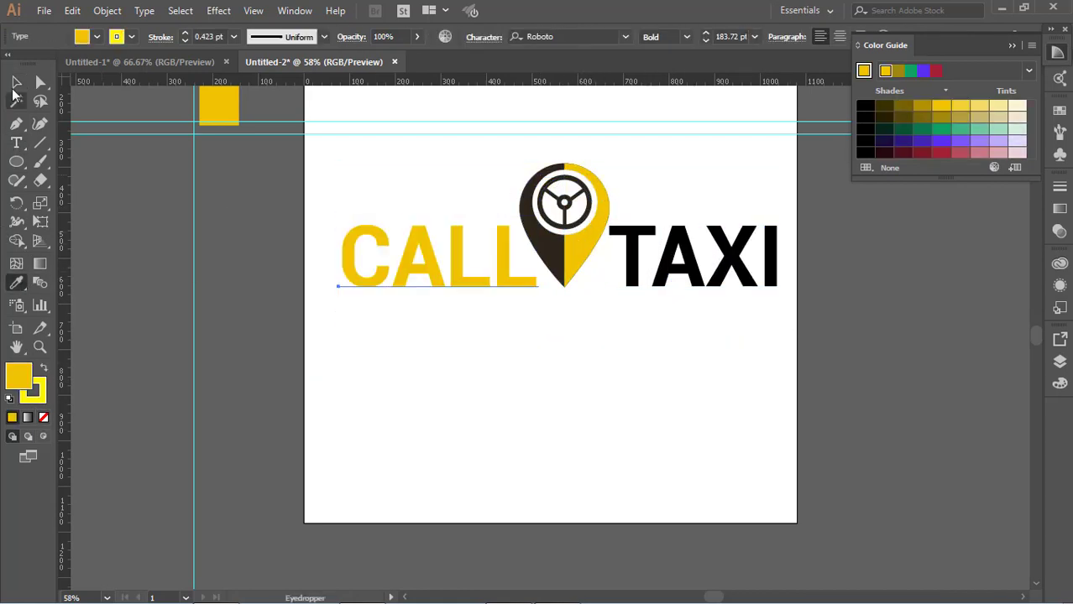
{"action": "left_click", "coordinate": [16, 83]}
{"action": "left_click", "coordinate": [588, 361]}
{"action": "left_click", "coordinate": [683, 271]}
{"action": "left_click", "coordinate": [591, 329]}
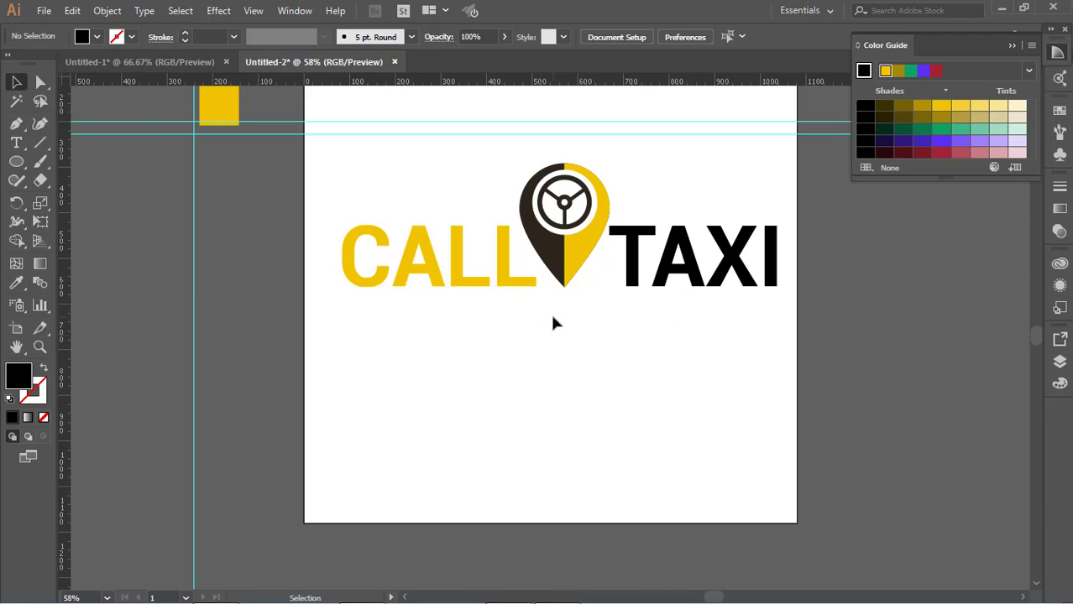
Draw a black rectangle about 26 px wide and 15 px high across the top of the second L's stem.
{"action": "key", "text": "ctrl+plus"}
{"action": "key", "text": "ctrl+plus"}
{"action": "key", "text": "ctrl+plus"}
{"action": "key", "text": "ctrl+plus"}
{"action": "left_click_drag", "start_coordinate": [511, 268], "coordinate": [586, 496]}
{"action": "key", "text": "ctrl+plus"}
{"action": "key", "text": "ctrl+plus"}
{"action": "key", "text": "ctrl+plus"}
{"action": "left_click_drag", "start_coordinate": [346, 368], "coordinate": [505, 405]}
{"action": "left_click_drag", "start_coordinate": [16, 161], "coordinate": [80, 163]}
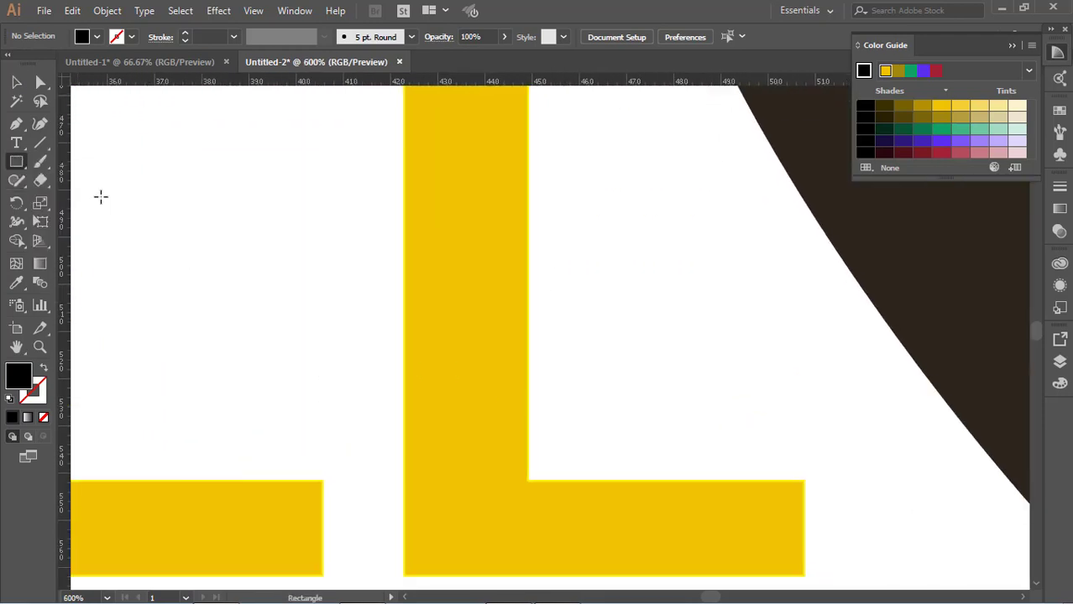
{"action": "scroll", "coordinate": [395, 176], "scroll_direction": "up", "scroll_amount": 4}
{"action": "left_click_drag", "start_coordinate": [402, 167], "coordinate": [528, 235]}
{"action": "scroll", "coordinate": [528, 235], "scroll_direction": "down", "scroll_amount": 2}
{"action": "key", "text": "v"}
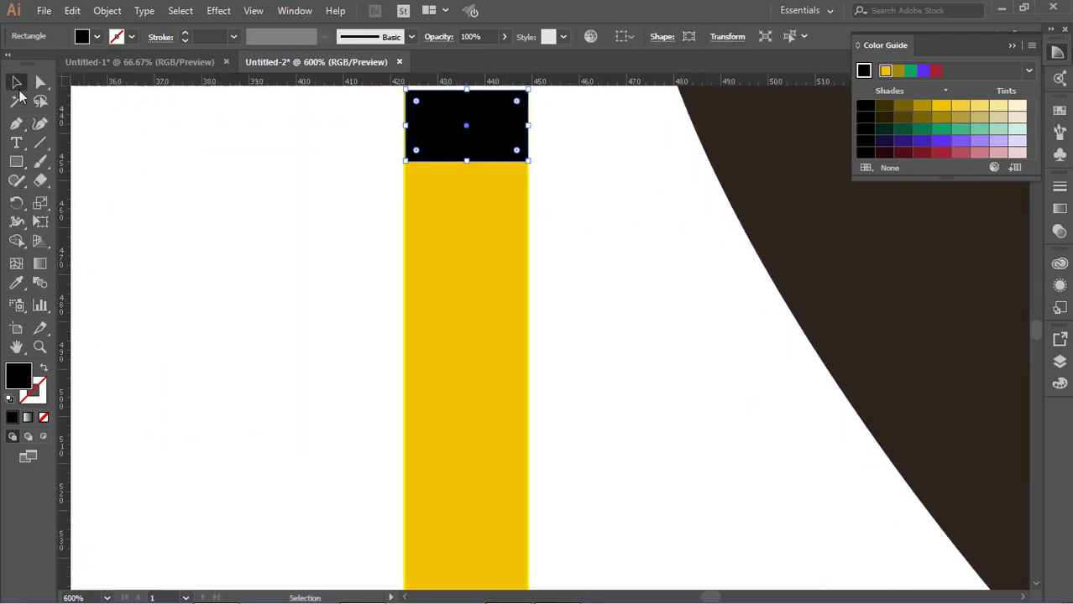
Duplicate the black rectangle at regular intervals down the second L's stem to its base.
{"action": "left_click", "coordinate": [453, 305]}
{"action": "left_click_drag", "start_coordinate": [452, 153], "coordinate": [451, 322]}
{"action": "scroll", "coordinate": [461, 289], "scroll_direction": "down", "scroll_amount": 3}
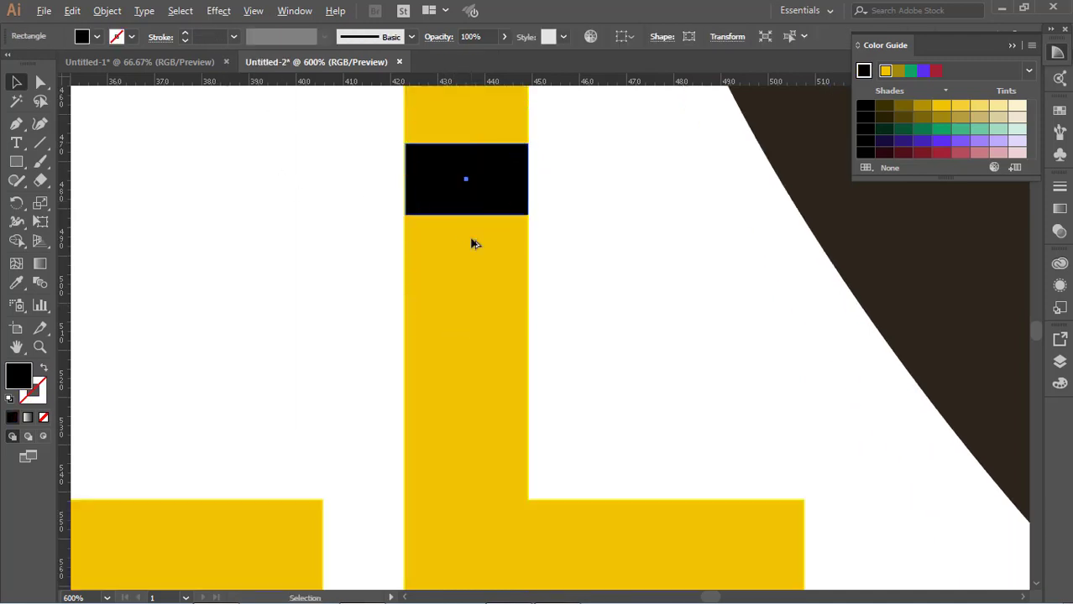
{"action": "left_click_drag", "start_coordinate": [471, 200], "coordinate": [470, 370]}
{"action": "scroll", "coordinate": [478, 335], "scroll_direction": "down", "scroll_amount": 3}
{"action": "left_click_drag", "start_coordinate": [491, 253], "coordinate": [494, 461]}
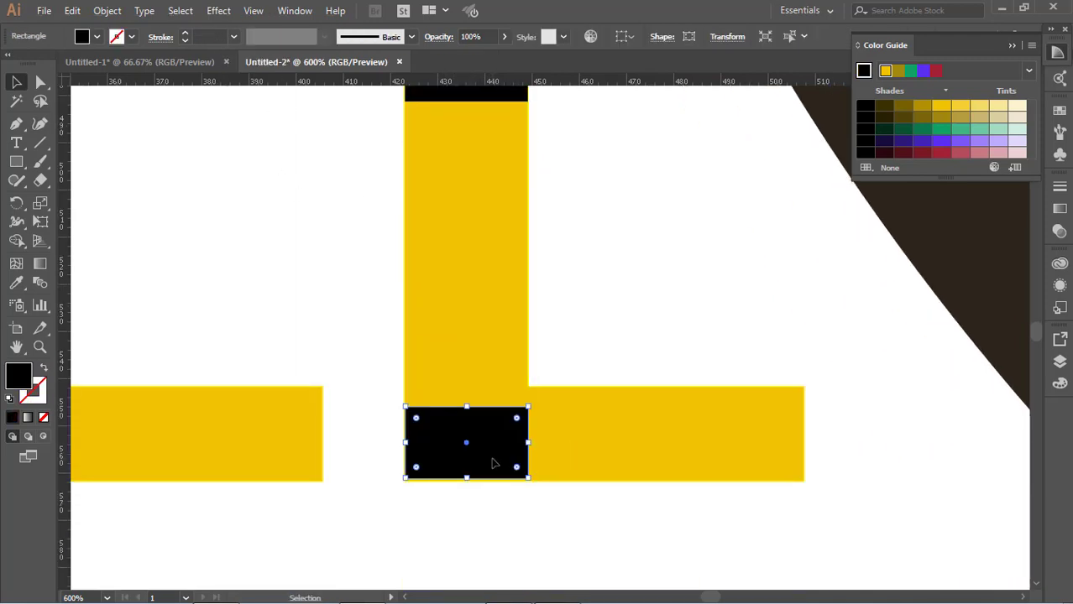
{"action": "key", "text": "ctrl+z"}
{"action": "left_click_drag", "start_coordinate": [491, 252], "coordinate": [492, 456]}
Copy the black rectangle at the L's base to the right end of its foot and adjust its fit.
{"action": "left_click_drag", "start_coordinate": [493, 452], "coordinate": [770, 429]}
{"action": "left_click_drag", "start_coordinate": [742, 464], "coordinate": [758, 445]}
{"action": "left_click_drag", "start_coordinate": [613, 440], "coordinate": [491, 438]}
{"action": "left_click", "coordinate": [588, 482]}
Duplicate the second L's five black stripes onto the first L of CALL.
{"action": "scroll", "coordinate": [587, 485], "scroll_direction": "up", "scroll_amount": 4}
{"action": "key", "text": "ctrl+0"}
{"action": "left_click", "coordinate": [588, 486]}
{"action": "left_click", "coordinate": [502, 292]}
{"action": "left_click", "coordinate": [503, 308], "text": "shift"}
{"action": "left_click", "coordinate": [503, 324], "text": "shift"}
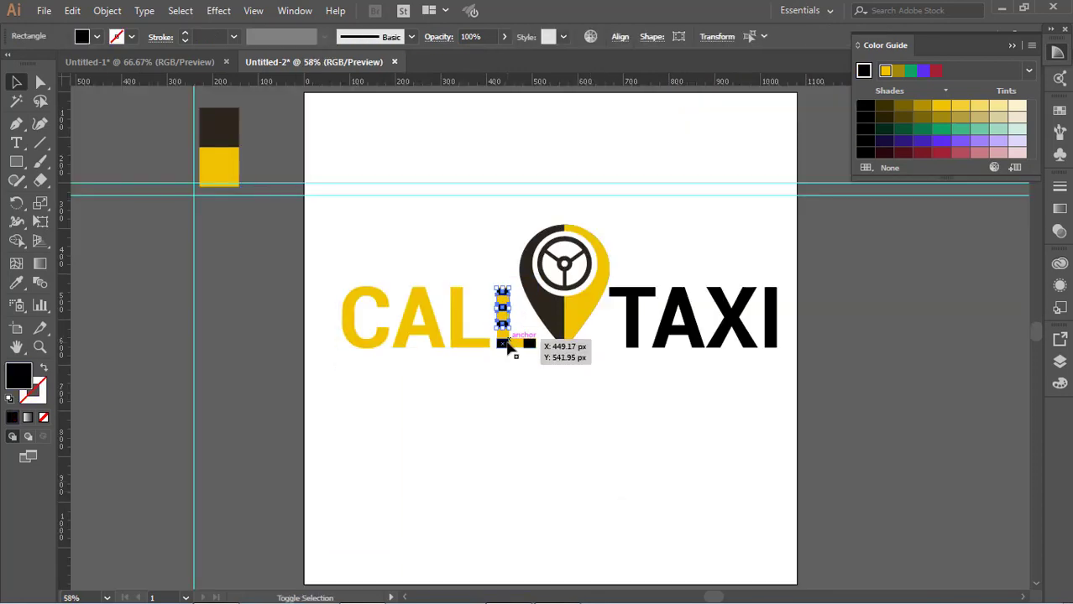
{"action": "left_click", "coordinate": [529, 343], "text": "shift"}
{"action": "left_click_drag", "start_coordinate": [503, 343], "coordinate": [770, 344]}
{"action": "left_click", "coordinate": [565, 414]}
Duplicate the L's four stem stripes onto the I of TAXI and colour them with the yellow swatch.
{"action": "left_click", "coordinate": [503, 292]}
{"action": "left_click", "coordinate": [503, 308], "text": "shift"}
{"action": "left_click", "coordinate": [504, 325], "text": "shift"}
{"action": "left_click", "coordinate": [506, 344], "text": "shift"}
{"action": "key", "text": "i"}
{"action": "left_click", "coordinate": [218, 163]}
{"action": "key", "text": "v"}
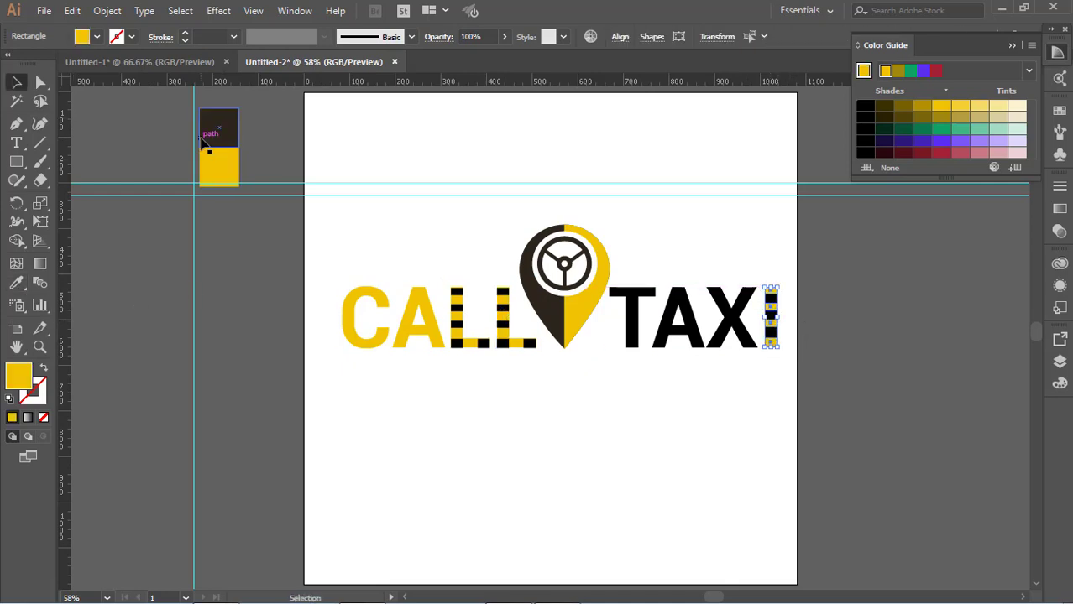
{"action": "left_click", "coordinate": [822, 446]}
Shift the yellow stripes into line with the I of TAXI and widen the top one to about 27 px.
{"action": "key", "text": "ctrl+plus"}
{"action": "key", "text": "ctrl+plus"}
{"action": "key", "text": "ctrl+plus"}
{"action": "key", "text": "ctrl+plus"}
{"action": "left_click_drag", "start_coordinate": [848, 380], "coordinate": [152, 456]}
{"action": "key", "text": "ctrl+plus"}
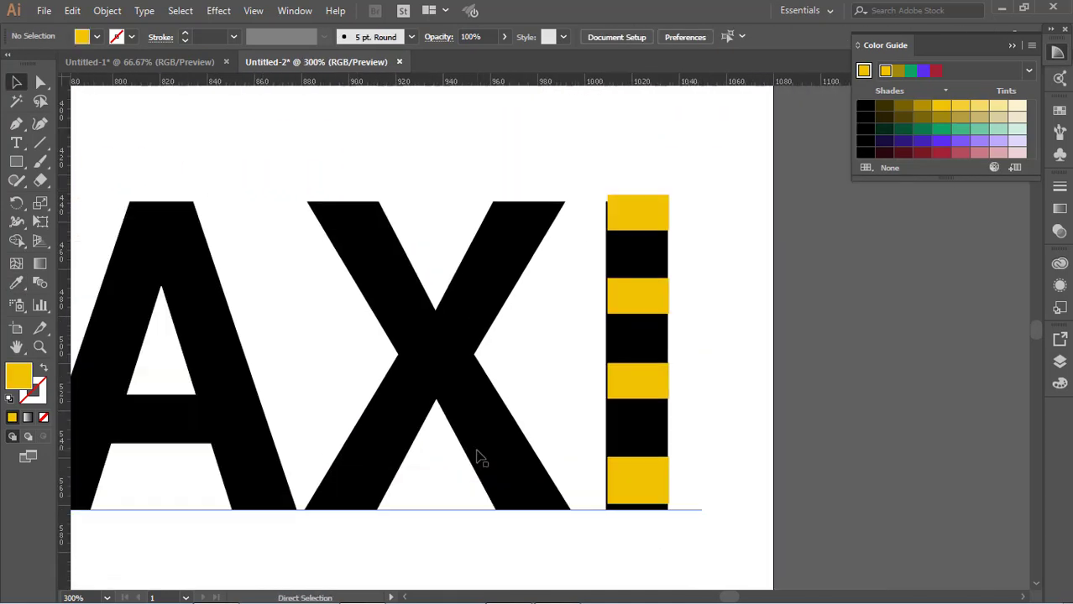
{"action": "key", "text": "ctrl+plus"}
{"action": "left_click", "coordinate": [693, 178]}
{"action": "key", "text": "Down"}
{"action": "key", "text": "Down"}
{"action": "key", "text": "Down"}
{"action": "key", "text": "Down"}
{"action": "key", "text": "Up"}
{"action": "key", "text": "Up"}
{"action": "key", "text": "Left"}
{"action": "key", "text": "Right"}
{"action": "left_click", "coordinate": [738, 185]}
{"action": "left_click", "coordinate": [673, 183]}
{"action": "left_click_drag", "start_coordinate": [627, 176], "coordinate": [625, 175]}
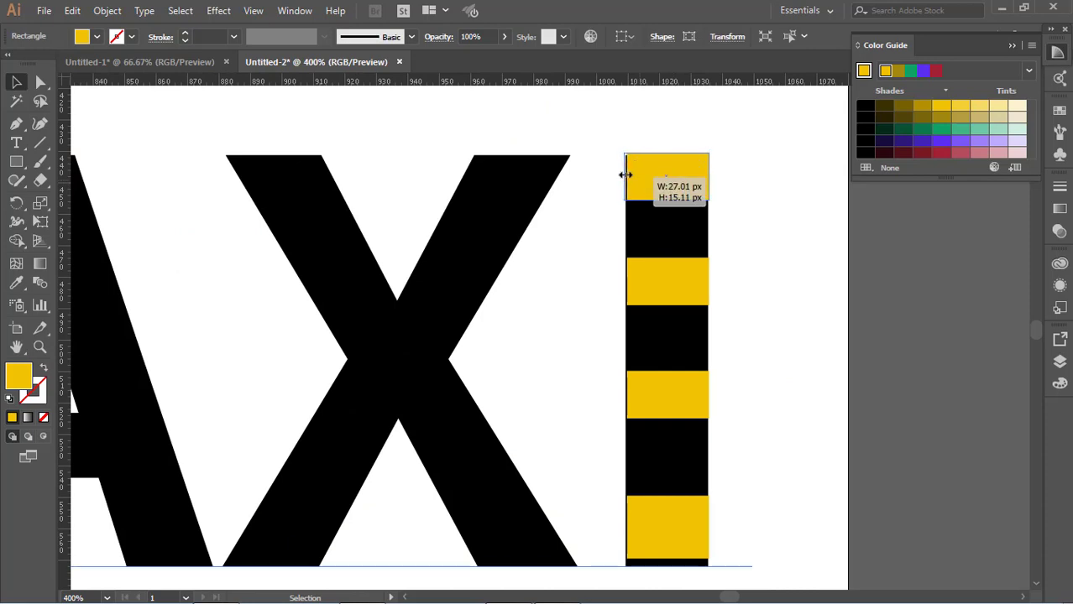
Delete the four yellow stripes copied onto the I of TAXI.
{"action": "left_click", "coordinate": [807, 230]}
{"action": "left_click", "coordinate": [670, 181]}
{"action": "key", "text": "Delete"}
{"action": "left_click", "coordinate": [669, 281]}
{"action": "key", "text": "Delete"}
{"action": "left_click", "coordinate": [668, 386]}
{"action": "key", "text": "Delete"}
{"action": "left_click", "coordinate": [666, 509]}
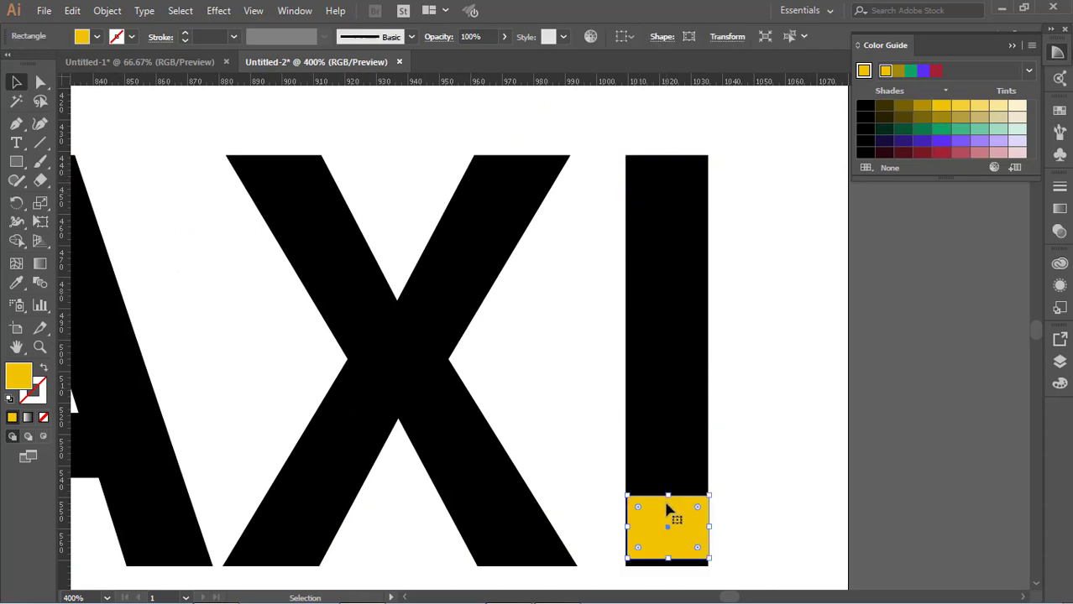
{"action": "key", "text": "Delete"}
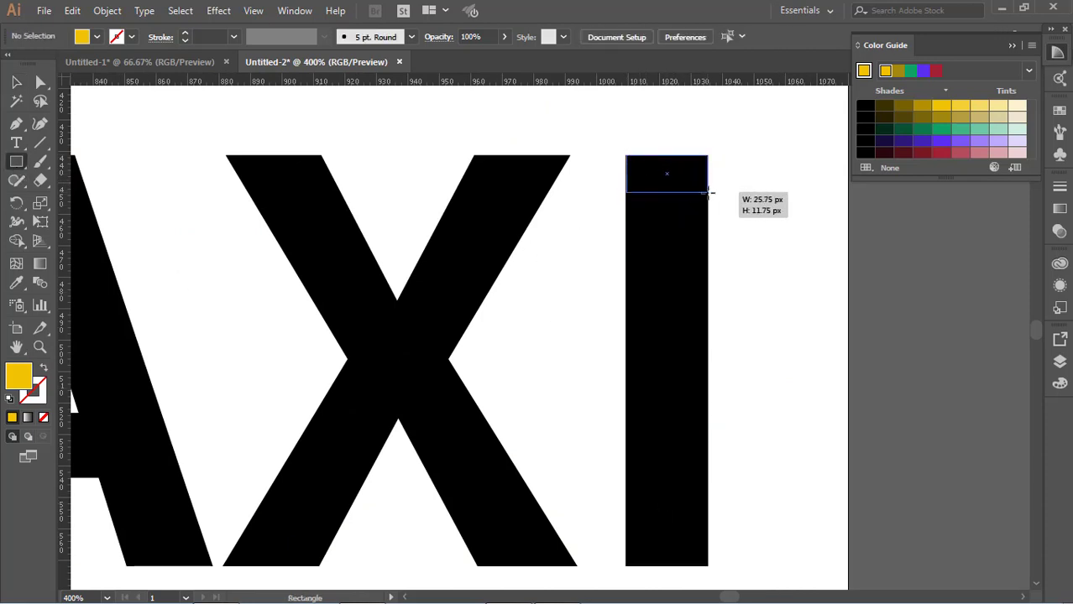
Draw a yellow rectangle about 26 by 12 px across the I's top and copy it down the letter as five stripes.
{"action": "left_click", "coordinate": [16, 82]}
{"action": "left_click_drag", "start_coordinate": [708, 193], "coordinate": [677, 464]}
{"action": "left_click", "coordinate": [739, 187]}
{"action": "left_click_drag", "start_coordinate": [680, 489], "coordinate": [680, 508]}
{"action": "left_click", "coordinate": [753, 418]}
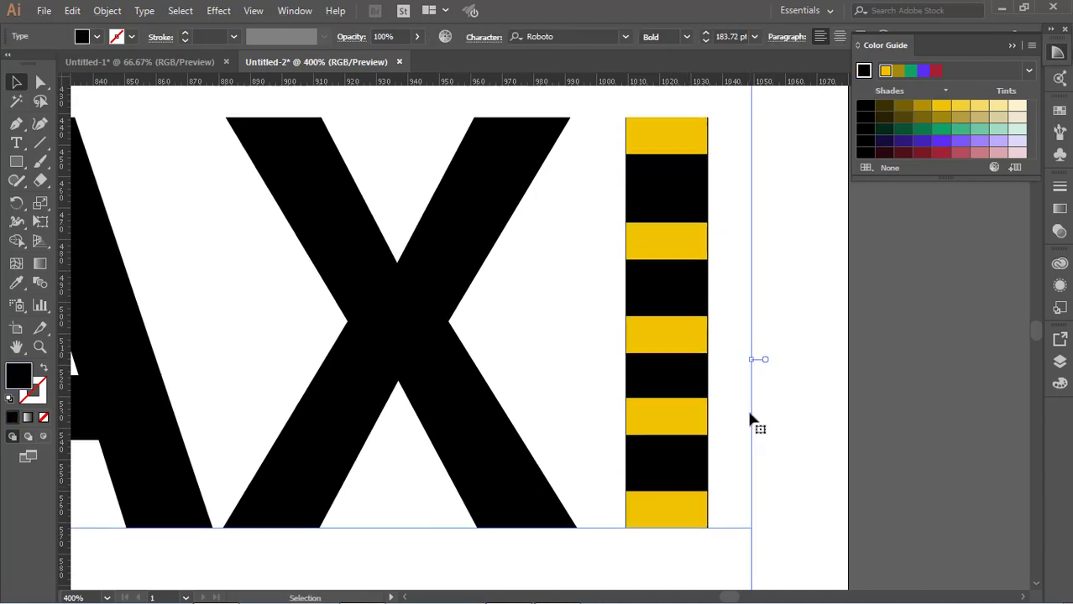
Give the selected yellow stripes on the I a bright yellow stroke with a weight of 0.75 pt.
{"action": "left_click", "coordinate": [678, 338]}
{"action": "left_click", "coordinate": [678, 242], "text": "shift"}
{"action": "left_click", "coordinate": [678, 137], "text": "shift"}
{"action": "left_click", "coordinate": [678, 509], "text": "shift"}
{"action": "left_click", "coordinate": [132, 37]}
{"action": "left_click", "coordinate": [65, 64]}
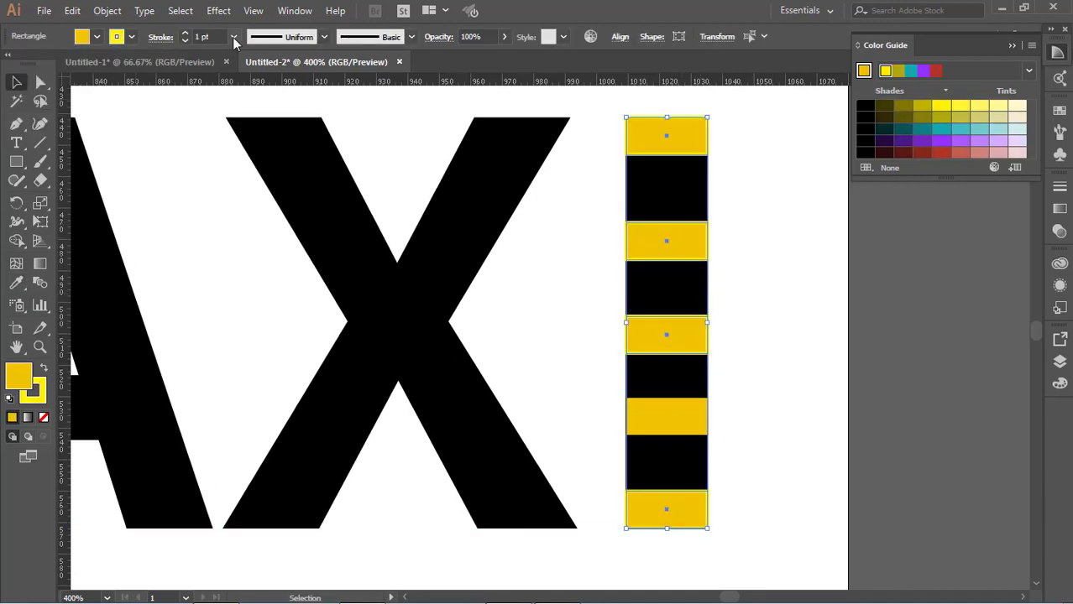
{"action": "left_click", "coordinate": [770, 252]}
Remove all the drawn yellow stripes from the I of TAXI.
{"action": "key", "text": "ctrl+0"}
{"action": "left_click", "coordinate": [770, 289]}
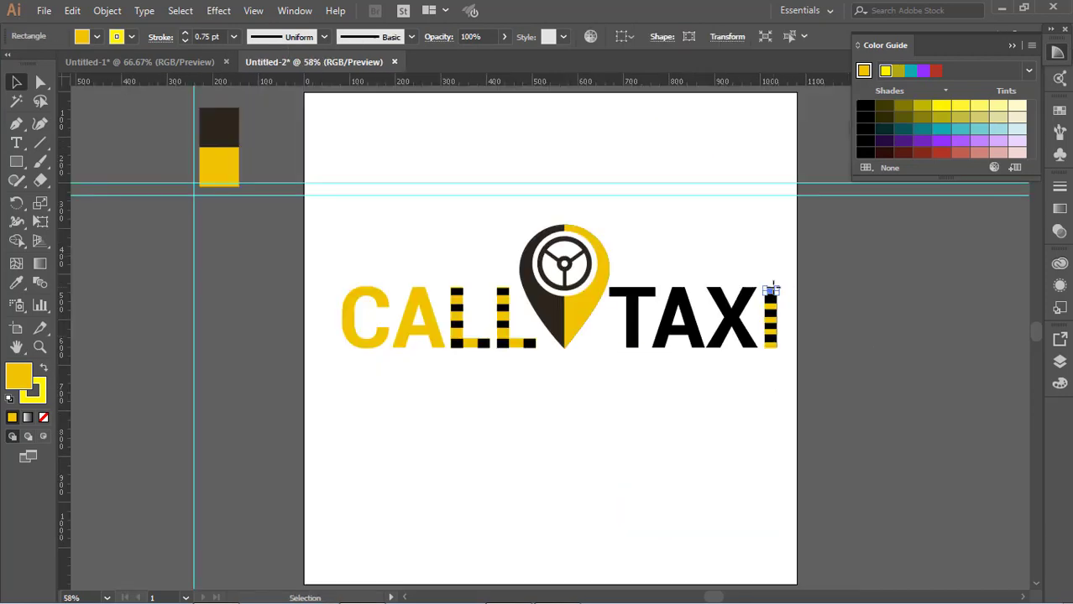
{"action": "key", "text": "Delete"}
{"action": "left_click", "coordinate": [771, 306]}
{"action": "key", "text": "Delete"}
{"action": "left_click", "coordinate": [771, 320]}
{"action": "key", "text": "Delete"}
{"action": "left_click", "coordinate": [773, 345]}
{"action": "key", "text": "Delete"}
Duplicate the second L's black stem stripes and place the copies over the I of TAXI.
{"action": "left_click", "coordinate": [502, 291]}
{"action": "left_click", "coordinate": [502, 306], "text": "shift"}
{"action": "left_click", "coordinate": [504, 324], "text": "shift"}
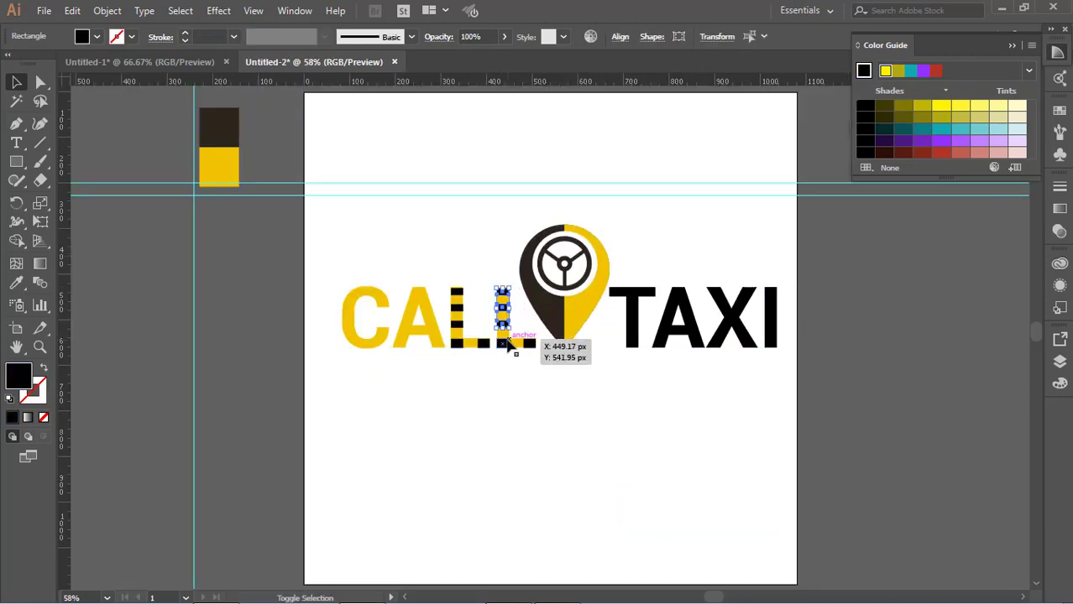
{"action": "left_click", "coordinate": [508, 340], "text": "shift"}
{"action": "key", "text": "ctrl+plus"}
{"action": "key", "text": "ctrl+plus"}
{"action": "key", "text": "ctrl+plus"}
{"action": "key", "text": "ctrl+plus"}
{"action": "key", "text": "ctrl+plus"}
{"action": "key", "text": "ctrl+plus"}
{"action": "key", "text": "ctrl+plus"}
{"action": "left_click_drag", "start_coordinate": [533, 392], "coordinate": [834, 393]}
{"action": "left_click_drag", "start_coordinate": [902, 407], "coordinate": [958, 375]}
{"action": "left_click_drag", "start_coordinate": [972, 378], "coordinate": [936, 378]}
{"action": "left_click_drag", "start_coordinate": [767, 379], "coordinate": [319, 383]}
{"action": "mouse_move", "coordinate": [318, 386]}
{"action": "left_mouse_down"}
{"action": "mouse_move", "coordinate": [919, 388]}
{"action": "mouse_move", "coordinate": [318, 386]}
{"action": "left_mouse_up"}
{"action": "left_click_drag", "start_coordinate": [320, 386], "coordinate": [997, 387]}
{"action": "scroll", "coordinate": [998, 387], "scroll_direction": "up", "scroll_amount": 10}
{"action": "scroll", "coordinate": [998, 387], "scroll_direction": "down", "scroll_amount": 16}
Fill the stripes on the I with yellow sampled from the swatch beside the artboard.
{"action": "left_click", "coordinate": [21, 282]}
{"action": "key", "text": "ctrl+0"}
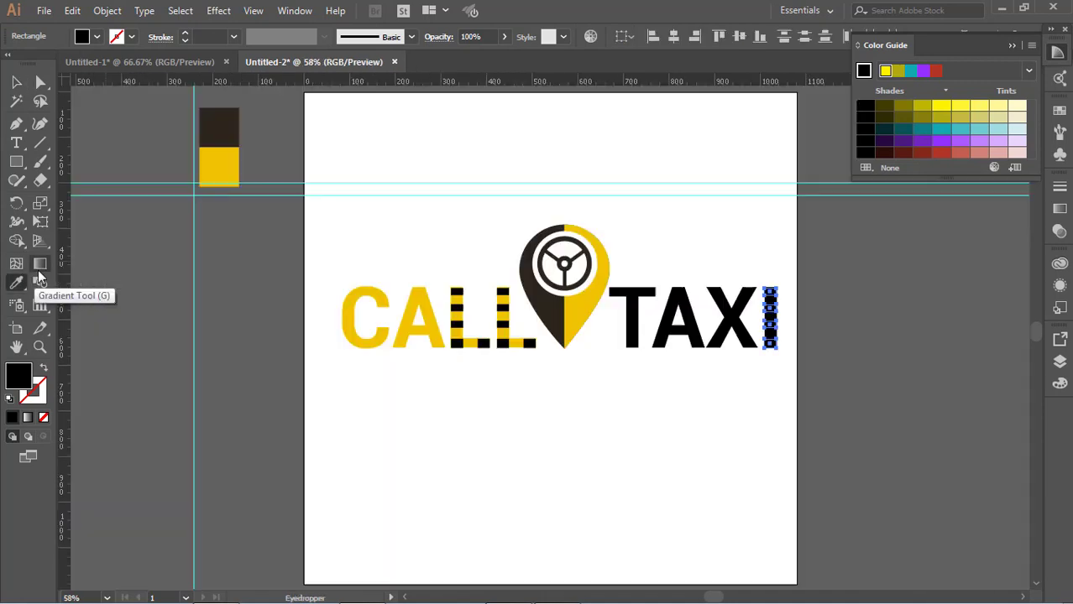
{"action": "left_click", "coordinate": [225, 158]}
{"action": "key", "text": "v"}
Align the I's second yellow stripe with the letter's left edge and widen it to about 26.4 px.
{"action": "key", "text": "ctrl+plus"}
{"action": "key", "text": "ctrl+plus"}
{"action": "key", "text": "ctrl+plus"}
{"action": "key", "text": "ctrl+plus"}
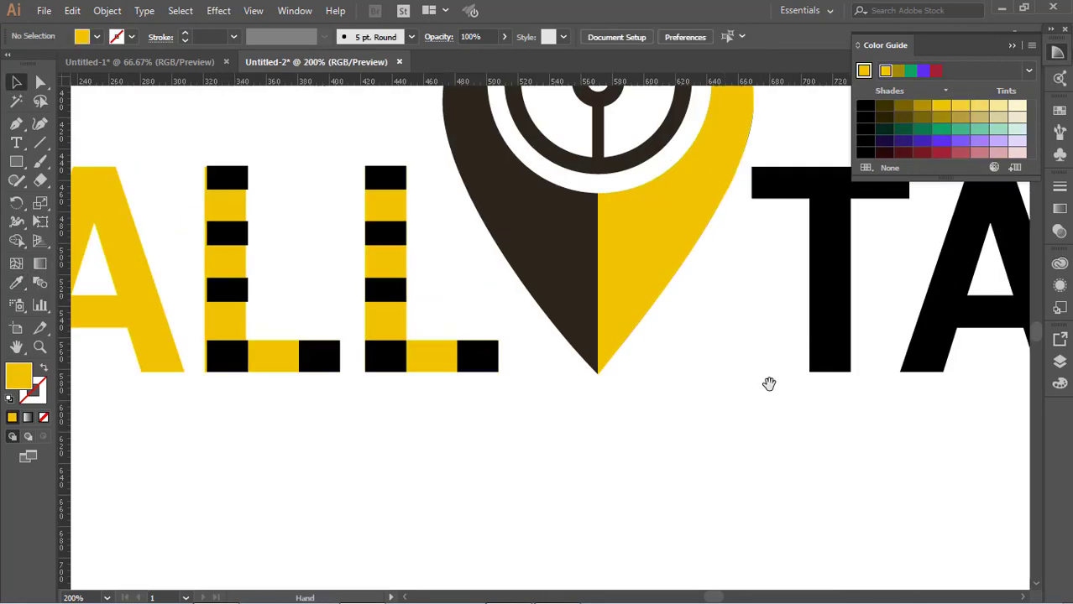
{"action": "left_click_drag", "start_coordinate": [940, 327], "coordinate": [194, 472]}
{"action": "left_click", "coordinate": [578, 351]}
{"action": "left_click", "coordinate": [577, 327]}
{"action": "key", "text": "ctrl+plus"}
{"action": "key", "text": "ctrl+plus"}
{"action": "key", "text": "ctrl+plus"}
{"action": "key", "text": "ctrl+plus"}
{"action": "key", "text": "ctrl+plus"}
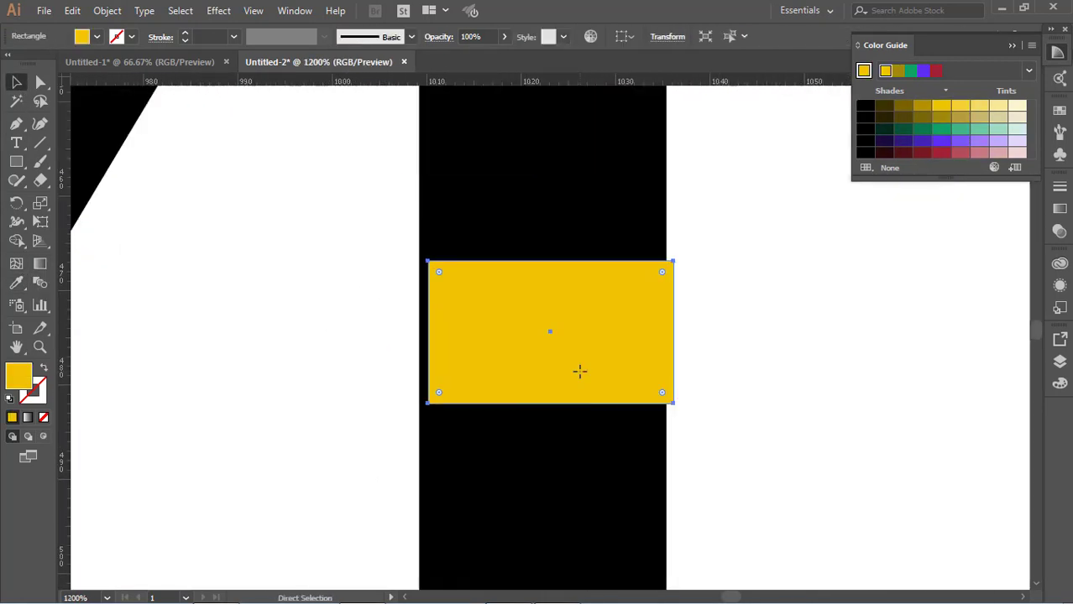
{"action": "left_click_drag", "start_coordinate": [554, 352], "coordinate": [540, 341]}
{"action": "left_click_drag", "start_coordinate": [667, 328], "coordinate": [671, 329]}
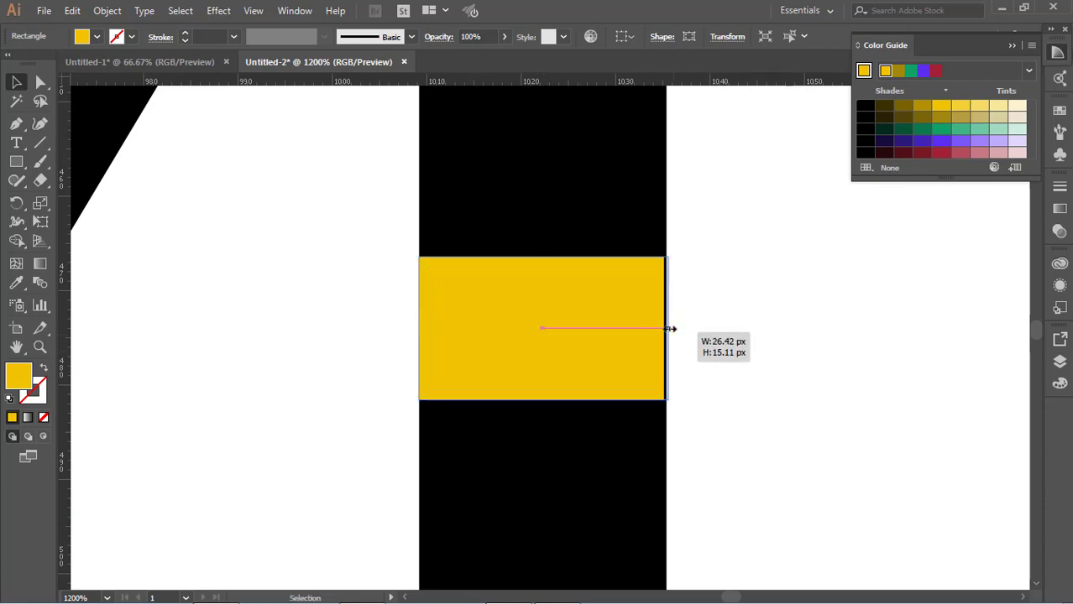
Replace the I's third yellow stripe with a copy of the fitted second stripe.
{"action": "scroll", "coordinate": [647, 361], "scroll_direction": "down", "scroll_amount": 7}
{"action": "left_click", "coordinate": [642, 403]}
{"action": "key", "text": "Delete"}
{"action": "left_click_drag", "start_coordinate": [610, 114], "coordinate": [620, 434]}
{"action": "scroll", "coordinate": [610, 427], "scroll_direction": "down", "scroll_amount": 12}
{"action": "scroll", "coordinate": [608, 434], "scroll_direction": "down", "scroll_amount": 1}
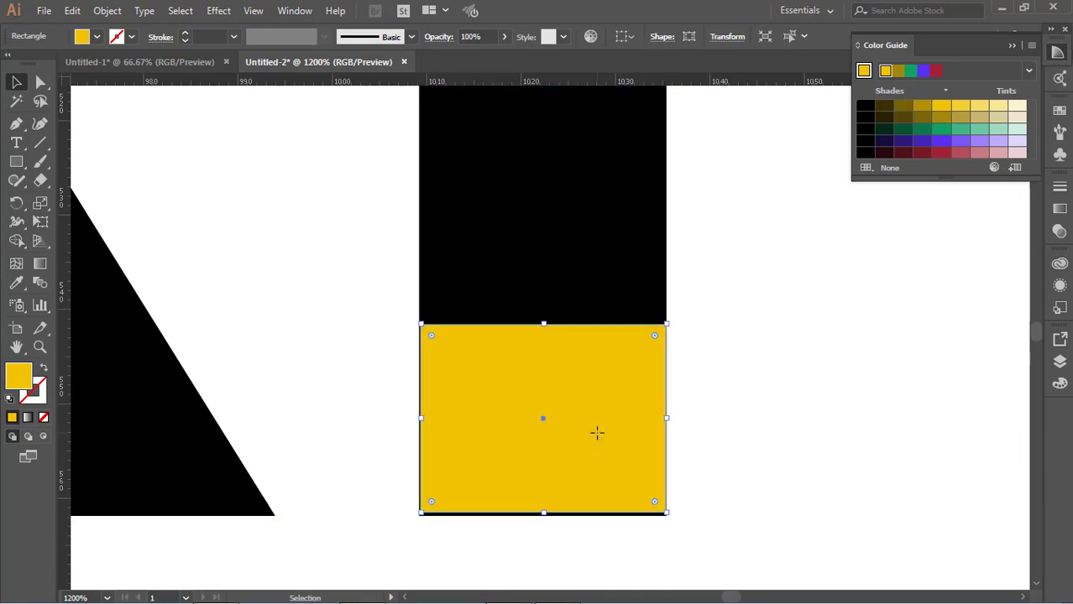
Nudge the bottom and middle yellow stripes vertically along the I.
{"action": "key", "text": "Down"}
{"action": "key", "text": "Up"}
{"action": "left_click", "coordinate": [682, 481]}
{"action": "scroll", "coordinate": [649, 476], "scroll_direction": "up", "scroll_amount": 11}
{"action": "left_click_drag", "start_coordinate": [627, 295], "coordinate": [639, 318]}
{"action": "left_click", "coordinate": [622, 374]}
{"action": "key", "text": "Up"}
{"action": "key", "text": "Up"}
{"action": "key", "text": "Down"}
{"action": "key", "text": "Down"}
{"action": "key", "text": "Down"}
Replace the I's oversized bottom stripe with a fitted yellow copy moved down to the letter's base.
{"action": "scroll", "coordinate": [635, 252], "scroll_direction": "down", "scroll_amount": 3}
{"action": "key", "text": "Delete"}
{"action": "left_click_drag", "start_coordinate": [580, 478], "coordinate": [539, 508]}
{"action": "scroll", "coordinate": [720, 261], "scroll_direction": "down", "scroll_amount": 5}
{"action": "scroll", "coordinate": [720, 261], "scroll_direction": "down", "scroll_amount": 8}
{"action": "left_click", "coordinate": [618, 335]}
{"action": "scroll", "coordinate": [612, 332], "scroll_direction": "up", "scroll_amount": 3}
{"action": "key", "text": "Delete"}
{"action": "scroll", "coordinate": [539, 508], "scroll_direction": "down", "scroll_amount": 3}
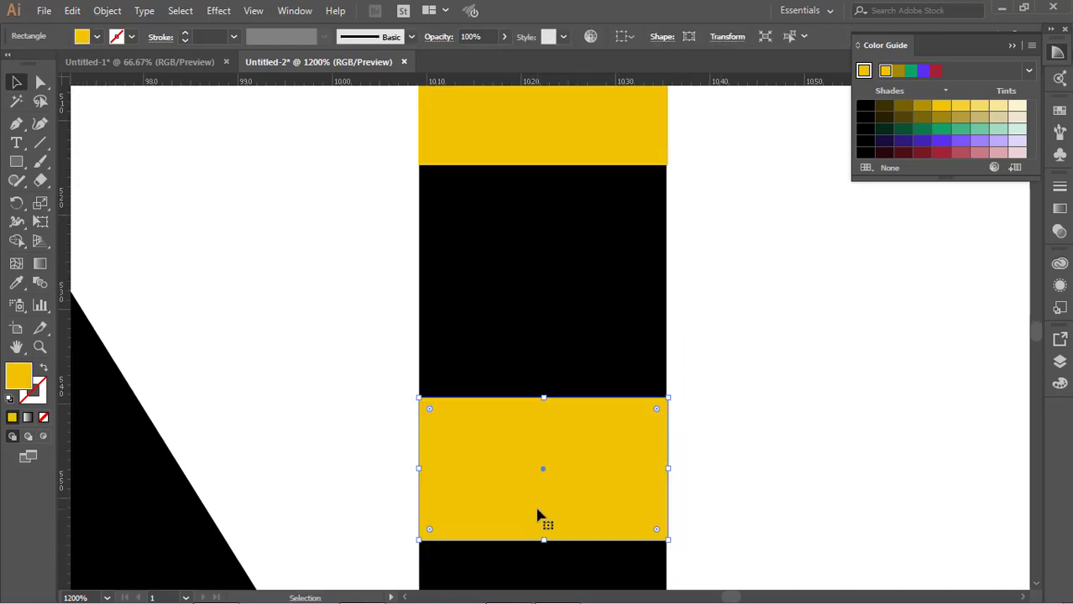
{"action": "left_click_drag", "start_coordinate": [565, 323], "coordinate": [565, 392]}
{"action": "key", "text": "ctrl+0"}
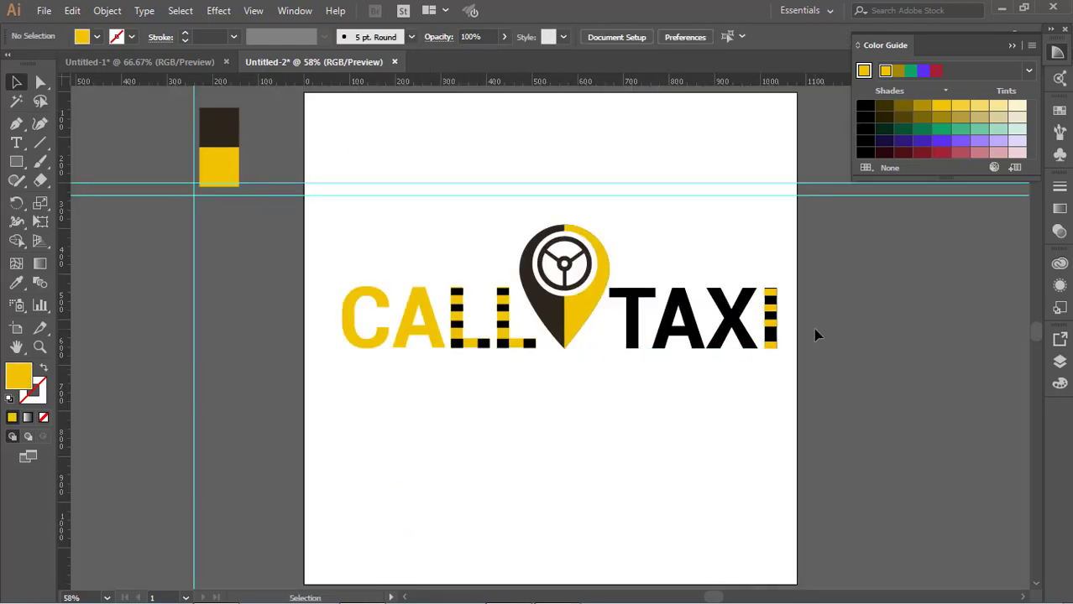
Place vertical guides along the left and right edges of the I of TAXI.
{"action": "key", "text": "ctrl+plus"}
{"action": "key", "text": "ctrl+plus"}
{"action": "key", "text": "ctrl+plus"}
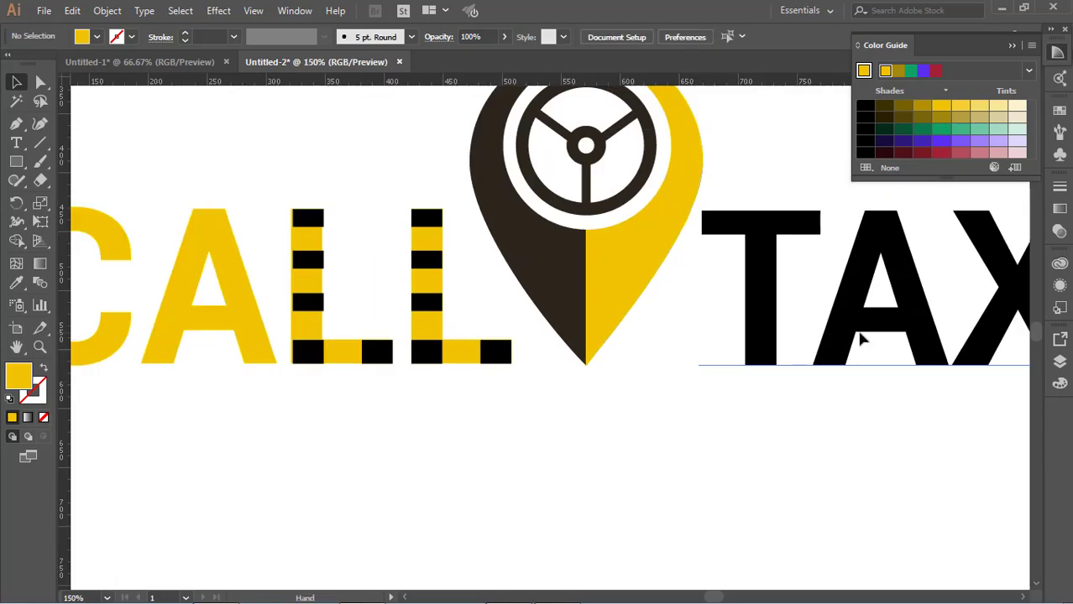
{"action": "left_click_drag", "start_coordinate": [862, 339], "coordinate": [288, 367]}
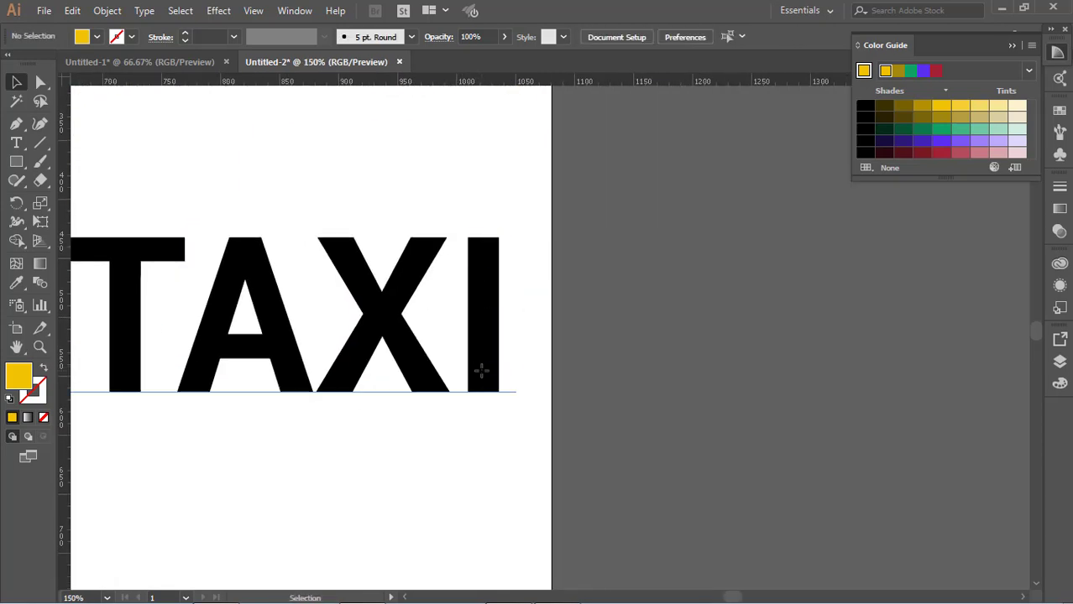
{"action": "key", "text": "ctrl+plus"}
{"action": "key", "text": "ctrl+plus"}
{"action": "key", "text": "ctrl+plus"}
{"action": "key", "text": "ctrl+plus"}
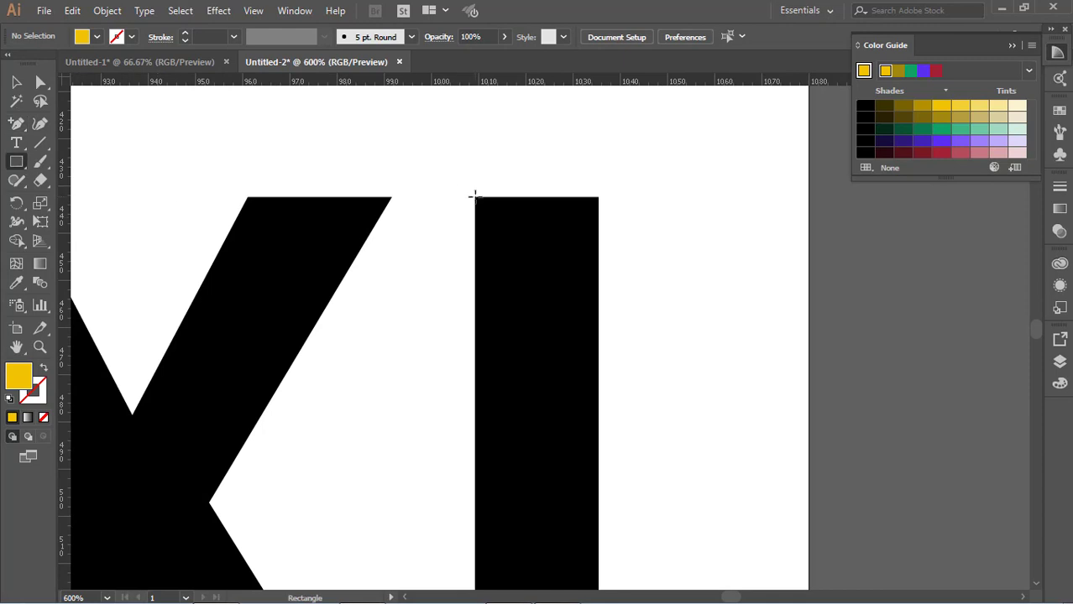
{"action": "scroll", "coordinate": [475, 205], "scroll_direction": "up", "scroll_amount": 1}
{"action": "left_click_drag", "start_coordinate": [77, 202], "coordinate": [475, 206]}
{"action": "left_click_drag", "start_coordinate": [65, 210], "coordinate": [599, 220]}
Draw a rectangle across the I's top between the two guides and fill it with yellow.
{"action": "scroll", "coordinate": [598, 213], "scroll_direction": "down", "scroll_amount": 3}
{"action": "scroll", "coordinate": [521, 166], "scroll_direction": "down", "scroll_amount": 2}
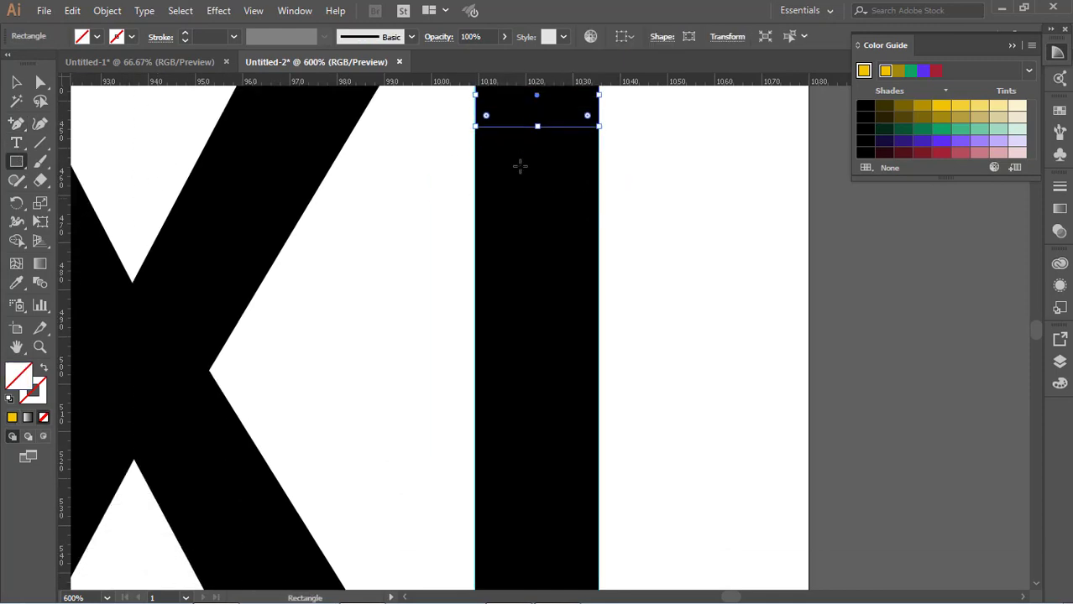
{"action": "left_click", "coordinate": [14, 419]}
{"action": "scroll", "coordinate": [26, 294], "scroll_direction": "up", "scroll_amount": 3}
Copy the yellow rectangle at intervals down the I to form its taxi stripes.
{"action": "left_click", "coordinate": [17, 82]}
{"action": "left_click_drag", "start_coordinate": [550, 195], "coordinate": [551, 319]}
{"action": "scroll", "coordinate": [552, 310], "scroll_direction": "down", "scroll_amount": 5}
{"action": "left_click_drag", "start_coordinate": [557, 158], "coordinate": [558, 299]}
{"action": "scroll", "coordinate": [557, 260], "scroll_direction": "down", "scroll_amount": 5}
{"action": "left_click_drag", "start_coordinate": [554, 204], "coordinate": [551, 395]}
{"action": "scroll", "coordinate": [551, 382], "scroll_direction": "up", "scroll_amount": 9}
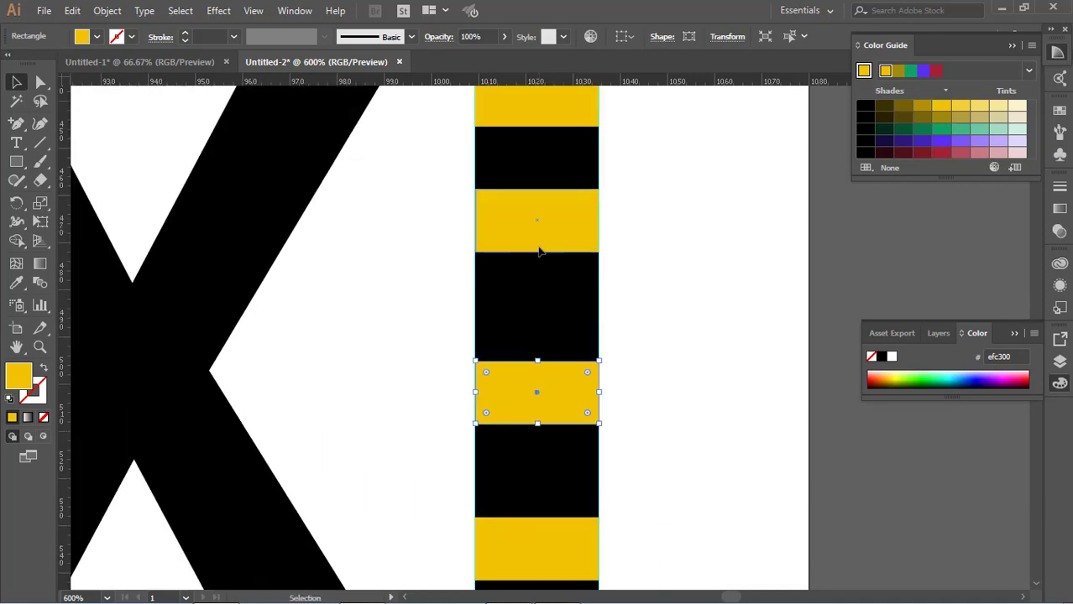
{"action": "scroll", "coordinate": [547, 302], "scroll_direction": "down", "scroll_amount": 4}
Move the two vertical guides off the I to the area right of the artboard.
{"action": "key", "text": "ctrl+0"}
{"action": "left_click_drag", "start_coordinate": [776, 385], "coordinate": [831, 394]}
{"action": "left_click_drag", "start_coordinate": [765, 399], "coordinate": [822, 415]}
{"action": "scroll", "coordinate": [796, 416], "scroll_direction": "down", "scroll_amount": 1}
Add the text "BEST TAXI SERIVICE AGENCY" below the logo.
{"action": "key", "text": "t"}
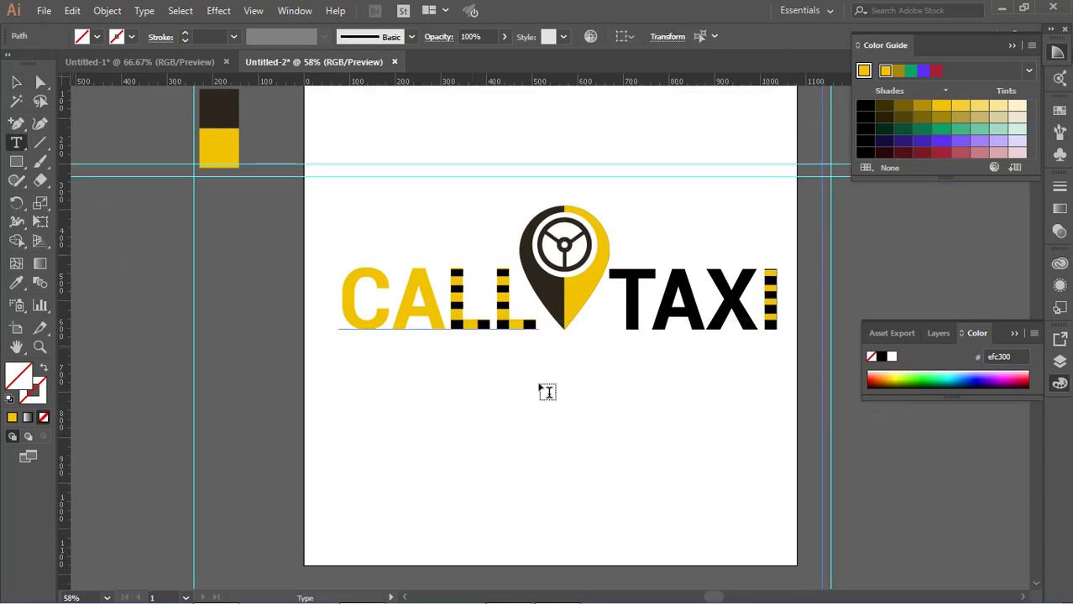
{"action": "left_click", "coordinate": [554, 399]}
{"action": "type", "text": "BEST T"}
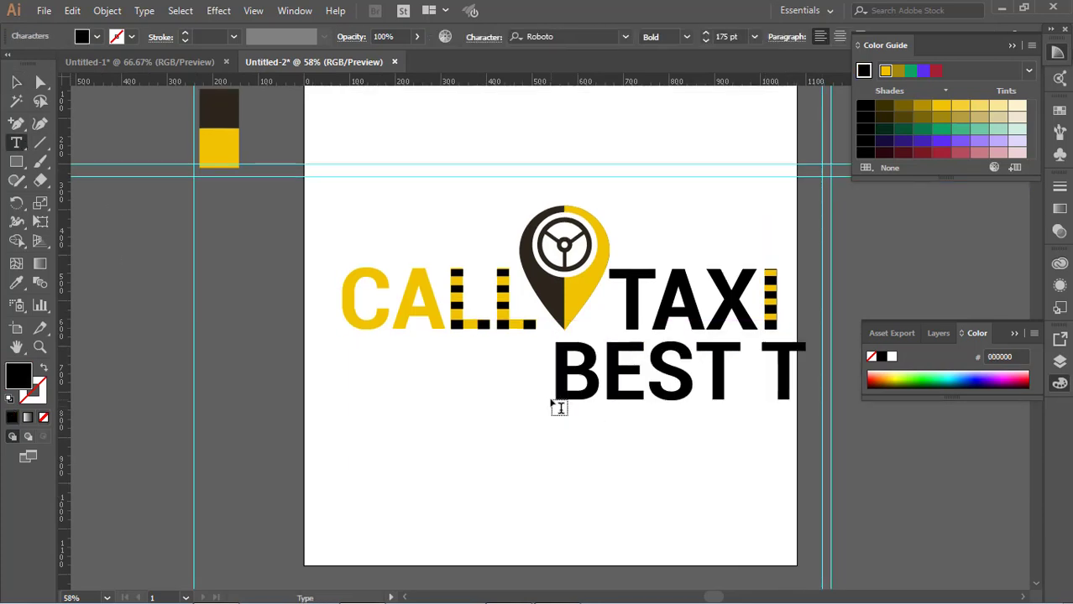
{"action": "type", "text": "AXI SERIVICE AGEN"}
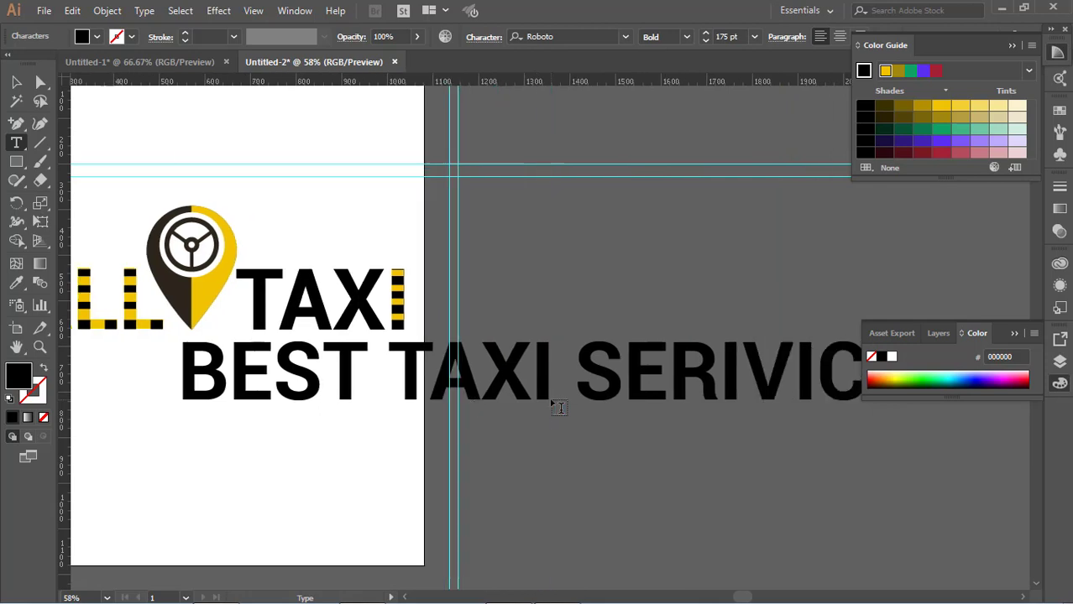
Move the tagline down below the logo and set its font size to 24 pt.
{"action": "left_click_drag", "start_coordinate": [604, 382], "coordinate": [334, 369]}
{"action": "key", "text": "ctrl+z"}
{"action": "left_click", "coordinate": [16, 83]}
{"action": "left_click_drag", "start_coordinate": [451, 374], "coordinate": [461, 427]}
{"action": "left_click_drag", "start_coordinate": [945, 425], "coordinate": [891, 425]}
{"action": "key", "text": "ctrl+0"}
{"action": "left_click", "coordinate": [754, 37]}
{"action": "left_click", "coordinate": [775, 247]}
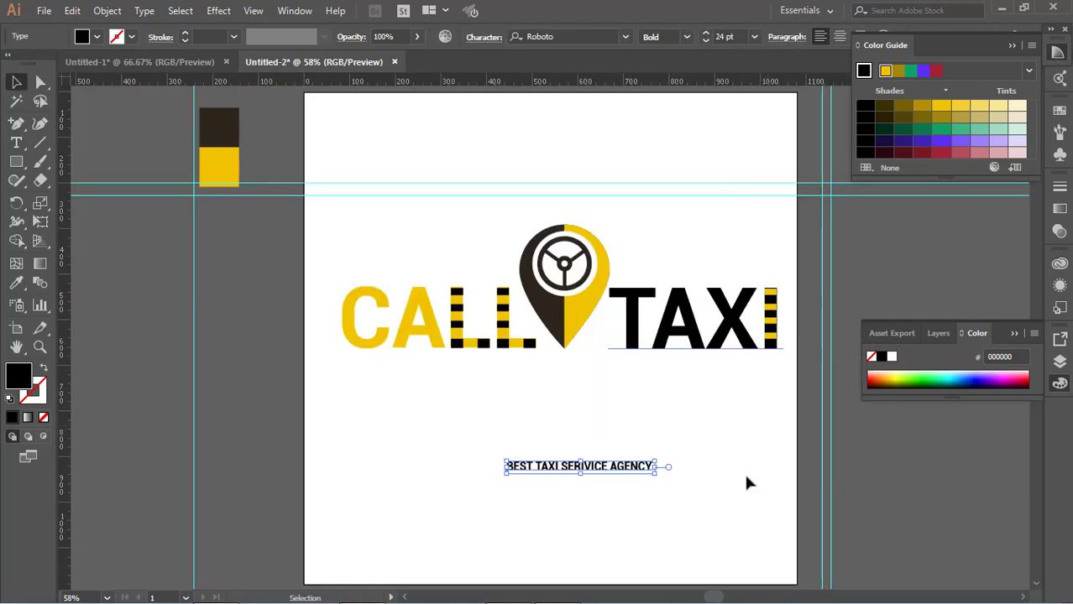
Correct the spelling of SERIVICE to SERVICE in the tagline.
{"action": "left_click", "coordinate": [747, 481]}
{"action": "left_click", "coordinate": [646, 469]}
{"action": "left_click", "coordinate": [99, 264]}
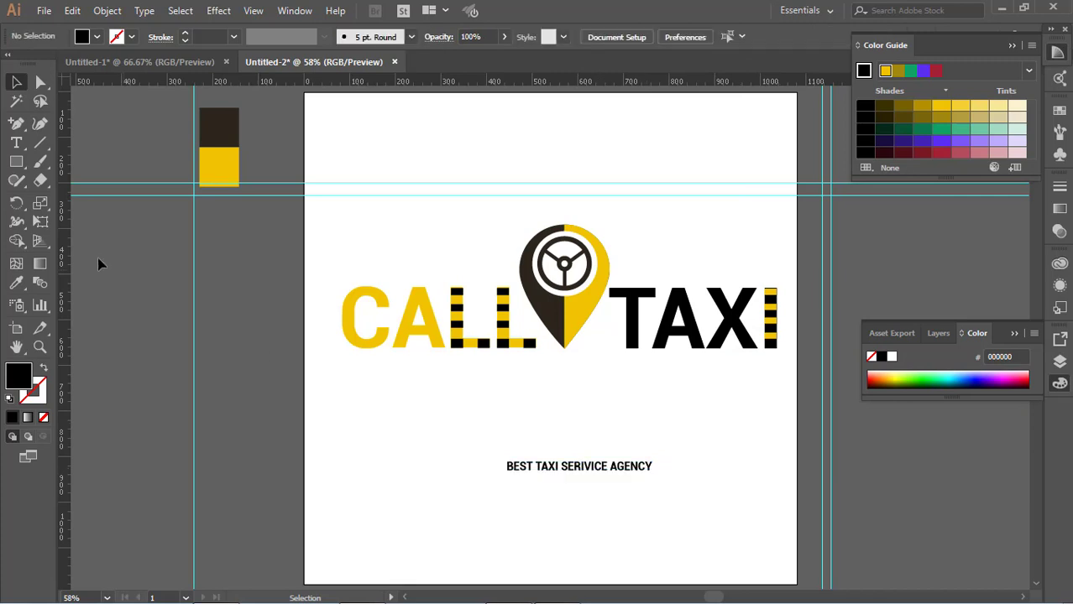
{"action": "left_click", "coordinate": [588, 465]}
Enlarge the tagline to about 40 pt and place it just beneath the CALL TAXI lettering, under the pin.
{"action": "left_click_drag", "start_coordinate": [652, 474], "coordinate": [628, 367]}
{"action": "key", "text": "ctrl+equal"}
{"action": "key", "text": "ctrl+equal"}
{"action": "key", "text": "ctrl+equal"}
{"action": "key", "text": "ctrl+equal"}
{"action": "key", "text": "ctrl+equal"}
{"action": "key", "text": "ctrl+equal"}
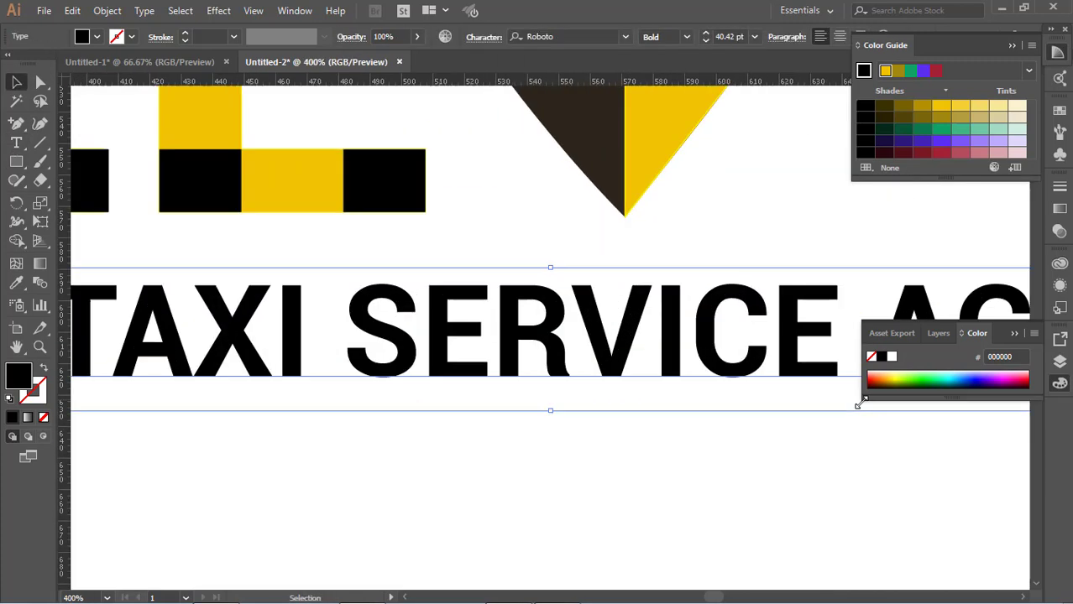
Adjust the top yellow stripe's fit on the I of TAXI.
{"action": "left_click_drag", "start_coordinate": [719, 277], "coordinate": [403, 445]}
{"action": "left_click_drag", "start_coordinate": [839, 147], "coordinate": [241, 497]}
{"action": "left_click_drag", "start_coordinate": [849, 321], "coordinate": [290, 250]}
{"action": "left_click_drag", "start_coordinate": [569, 250], "coordinate": [562, 270]}
{"action": "left_click", "coordinate": [569, 280]}
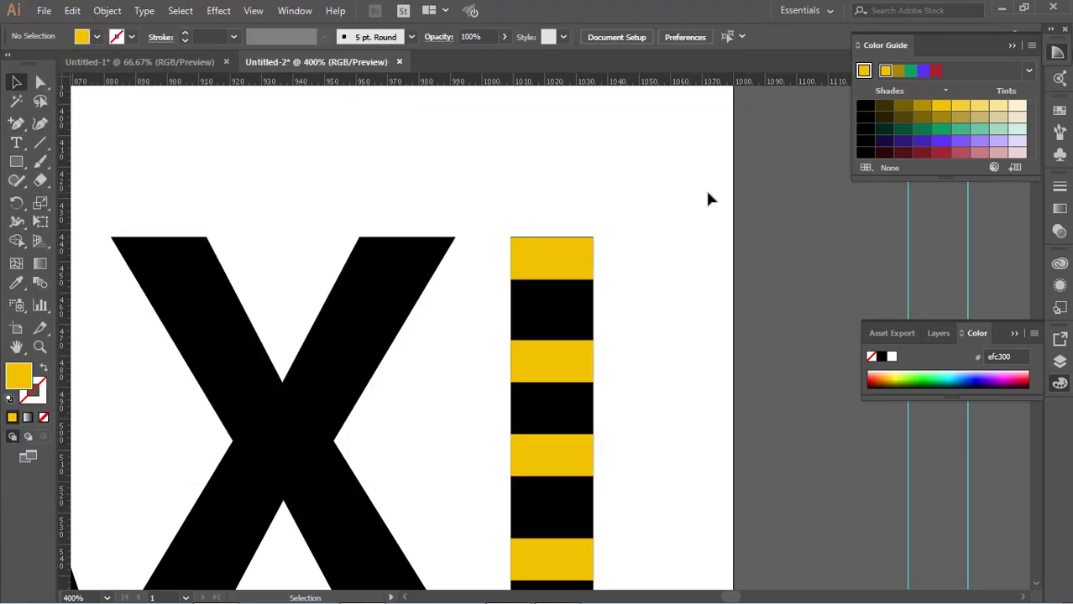
{"action": "key", "text": "ctrl+0"}
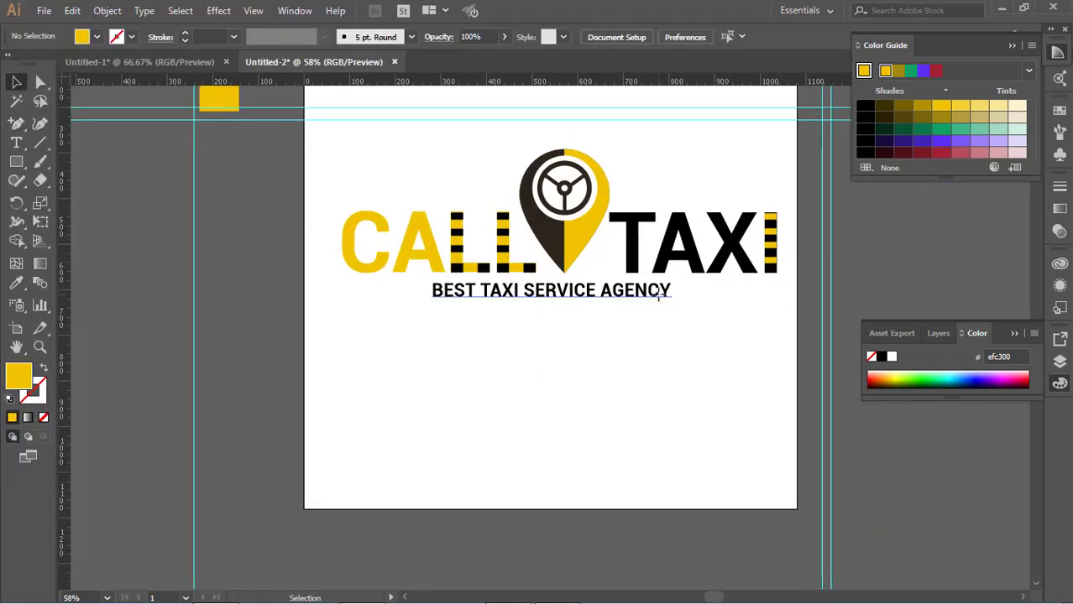
{"action": "scroll", "coordinate": [671, 351], "scroll_direction": "up", "scroll_amount": 2}
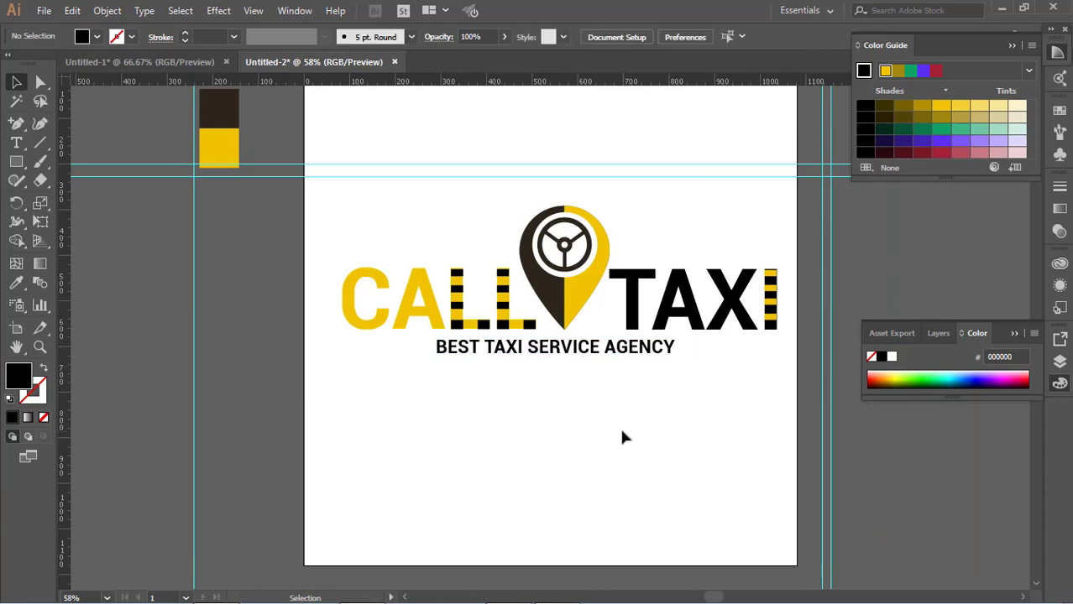
{"action": "scroll", "coordinate": [620, 380], "scroll_direction": "down", "scroll_amount": 2}
{"action": "key", "text": "f"}
{"action": "key", "text": "f"}
{"action": "scroll", "coordinate": [613, 380], "scroll_direction": "up", "scroll_amount": 5}
{"action": "key", "text": "f"}
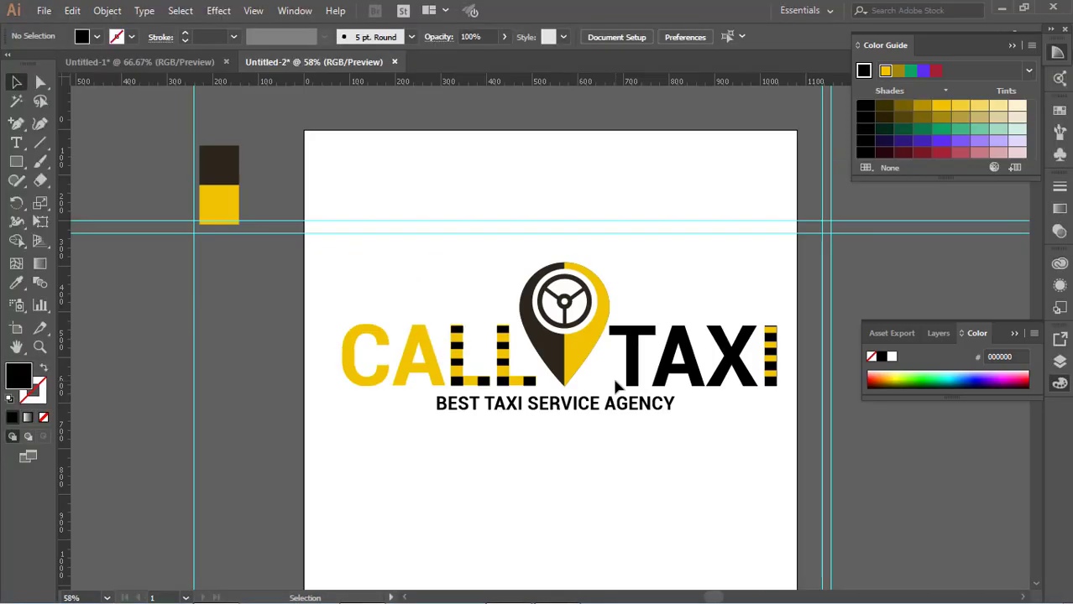
Delete the yellow stripes from the I of TAXI, leaving the letter plain black.
{"action": "left_click", "coordinate": [773, 346]}
{"action": "left_click", "coordinate": [786, 345]}
{"action": "key", "text": "Tab"}
{"action": "key", "text": "Tab"}
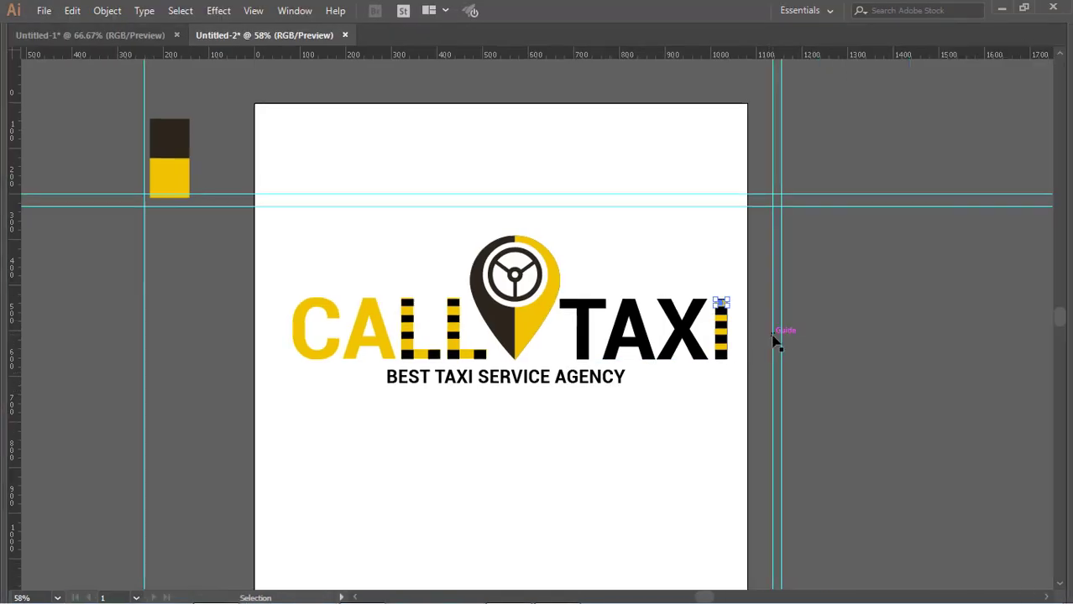
{"action": "left_click", "coordinate": [794, 424]}
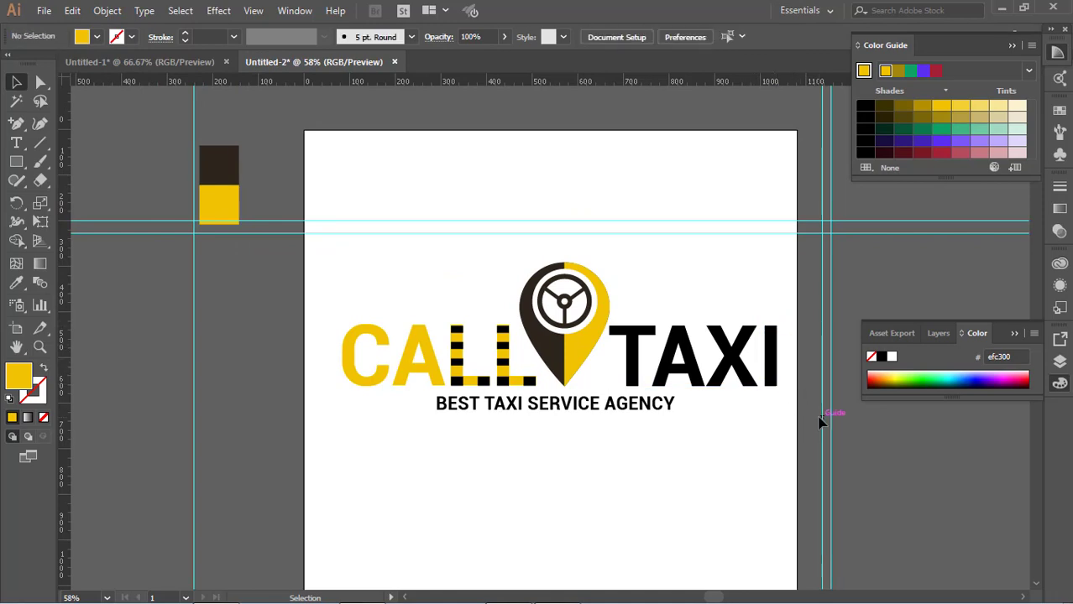
{"action": "left_click", "coordinate": [777, 370]}
{"action": "left_click", "coordinate": [781, 428]}
{"action": "left_click", "coordinate": [18, 163]}
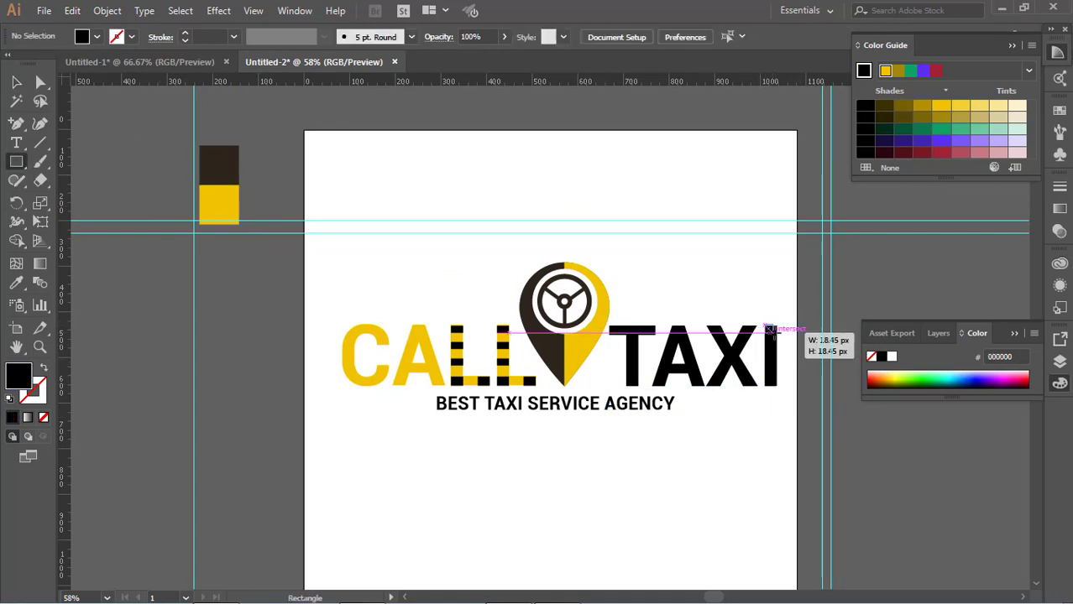
{"action": "key", "text": "ctrl+z"}
{"action": "left_click_drag", "start_coordinate": [773, 334], "coordinate": [777, 338]}
{"action": "scroll", "coordinate": [777, 344], "scroll_direction": "up", "scroll_amount": 2}
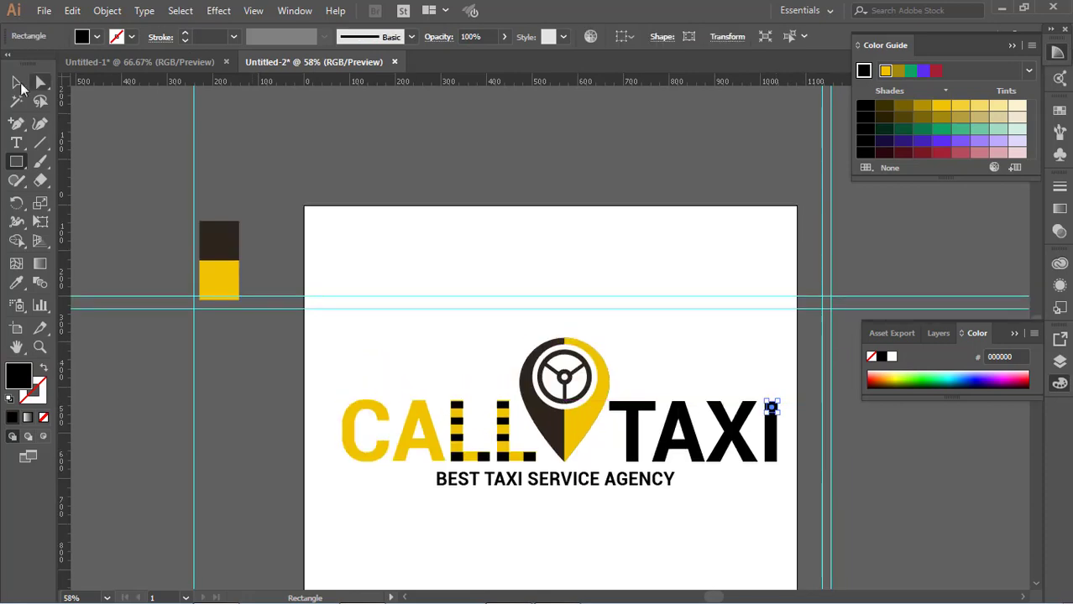
{"action": "left_click", "coordinate": [17, 82]}
{"action": "left_click", "coordinate": [793, 419]}
Draw a rectangle about 10 px high across the full width of the top end of the I of TAXI.
{"action": "scroll", "coordinate": [777, 409], "scroll_direction": "up", "scroll_amount": 5}
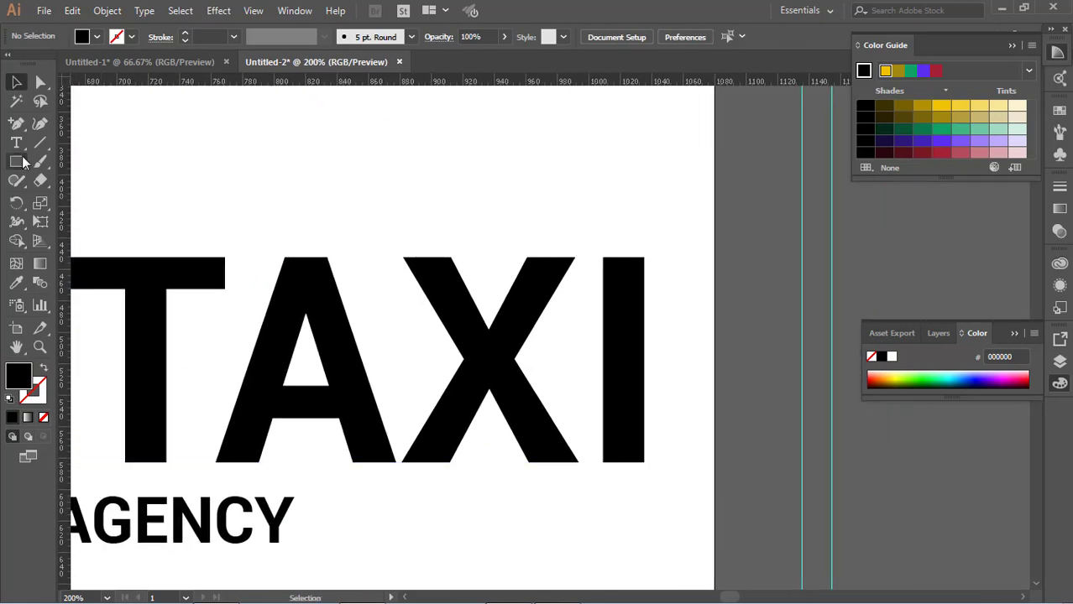
{"action": "key", "text": "m"}
{"action": "left_click_drag", "start_coordinate": [742, 273], "coordinate": [359, 403]}
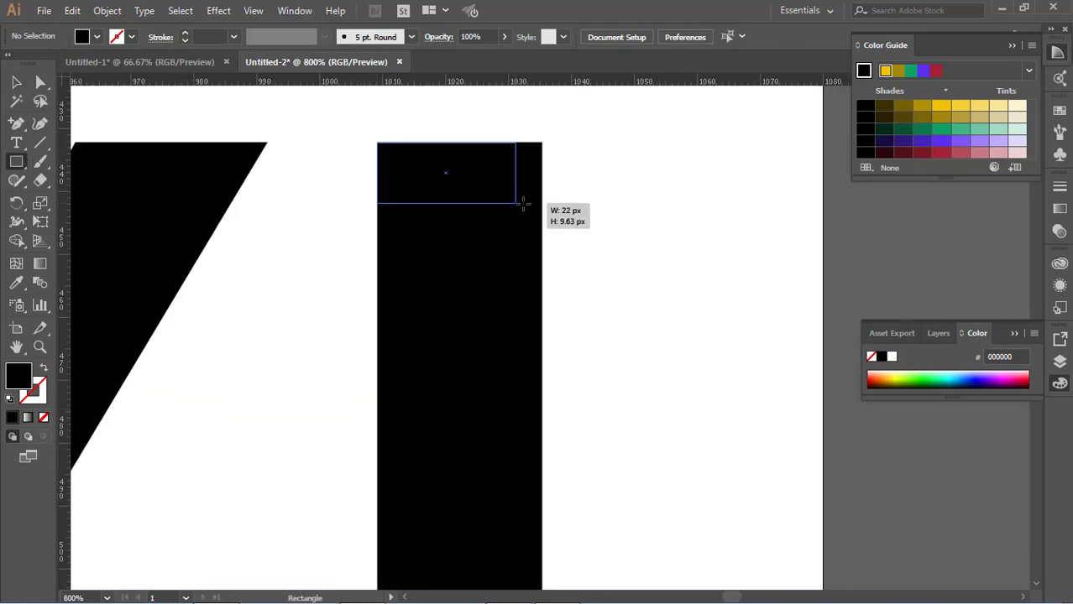
{"action": "left_click_drag", "start_coordinate": [545, 207], "coordinate": [544, 208]}
{"action": "scroll", "coordinate": [277, 210], "scroll_direction": "down", "scroll_amount": 2}
Fill the new rectangle on the I of TAXI with bright yellow (fff200) and deselect it.
{"action": "left_click", "coordinate": [97, 37]}
{"action": "left_click", "coordinate": [51, 55]}
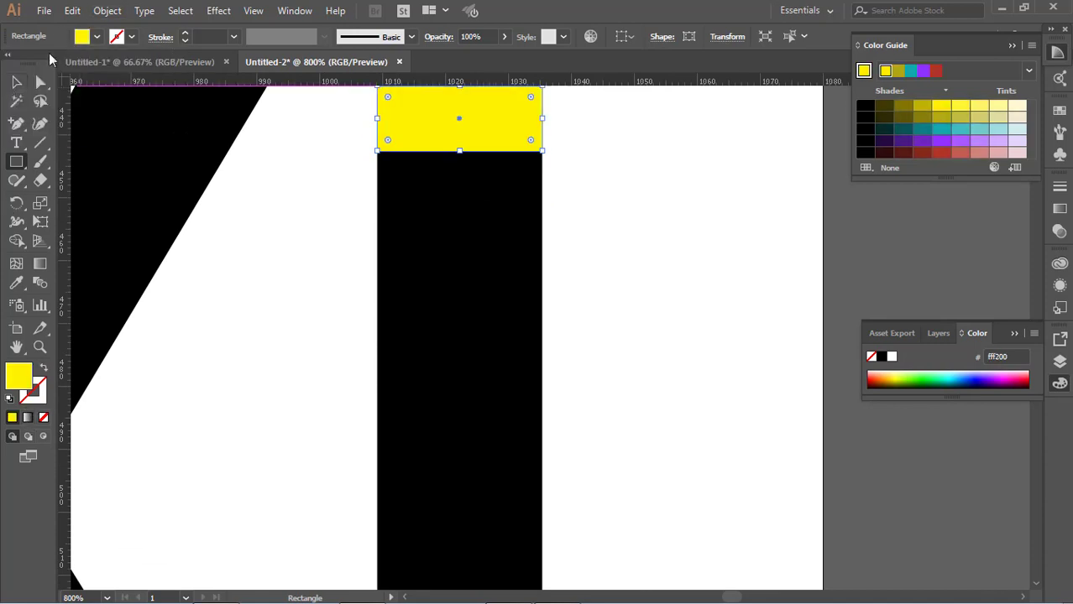
{"action": "left_click", "coordinate": [16, 82]}
{"action": "scroll", "coordinate": [304, 273], "scroll_direction": "up", "scroll_amount": 1}
{"action": "left_click", "coordinate": [305, 275]}
{"action": "key", "text": "ctrl+0"}
{"action": "left_click", "coordinate": [894, 268]}
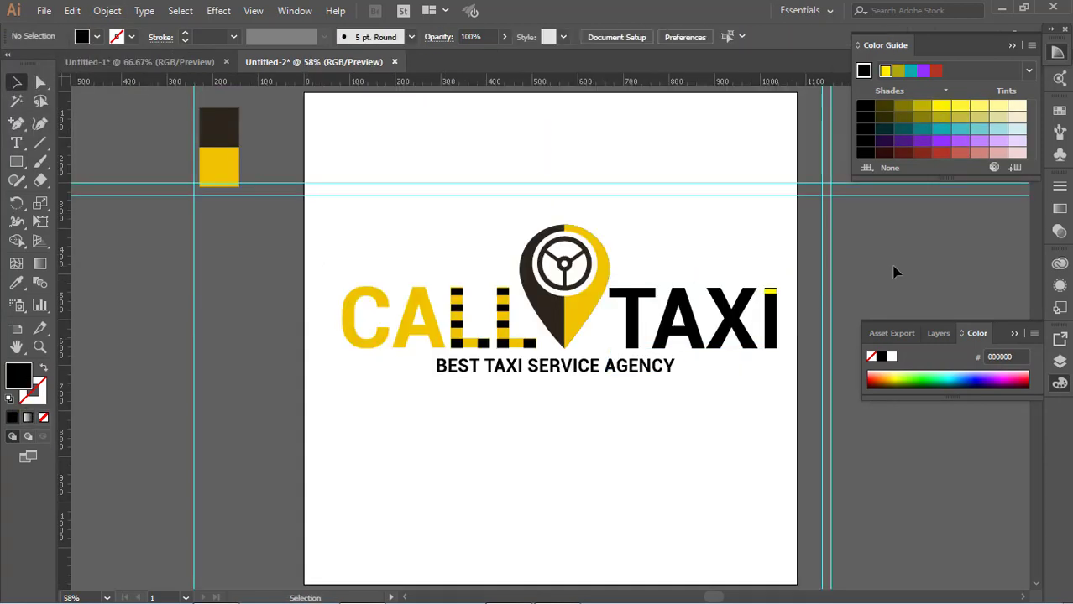
{"action": "left_click", "coordinate": [777, 292]}
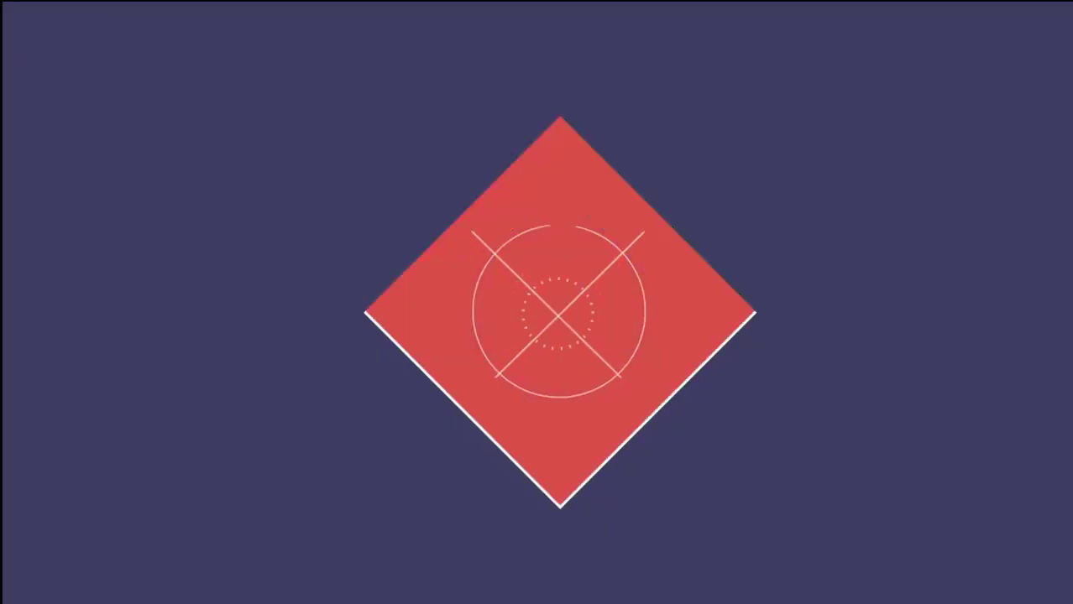